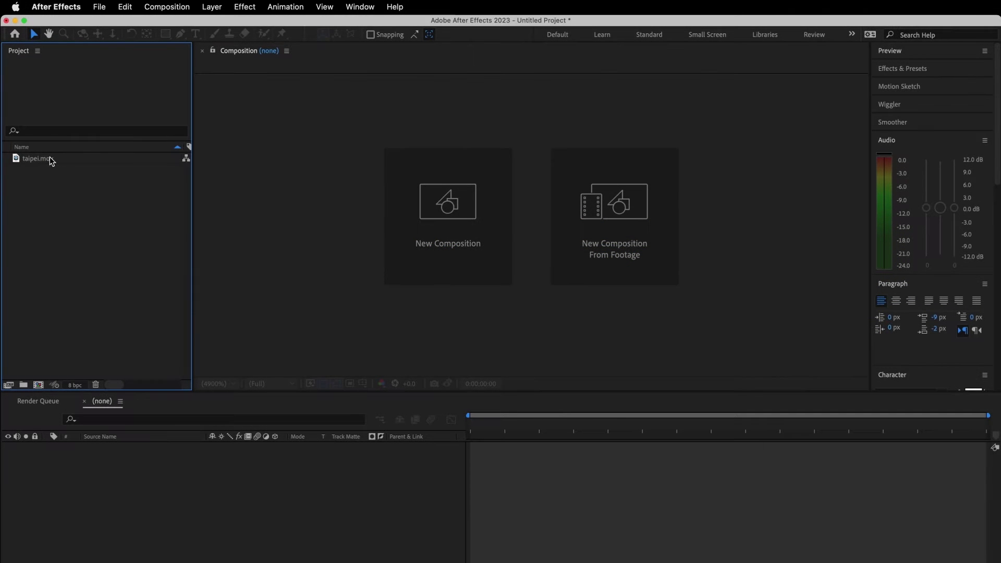
Step: Preview the taipei.mov clip enlarged in the footage viewer, then close it
double_click(49, 159)
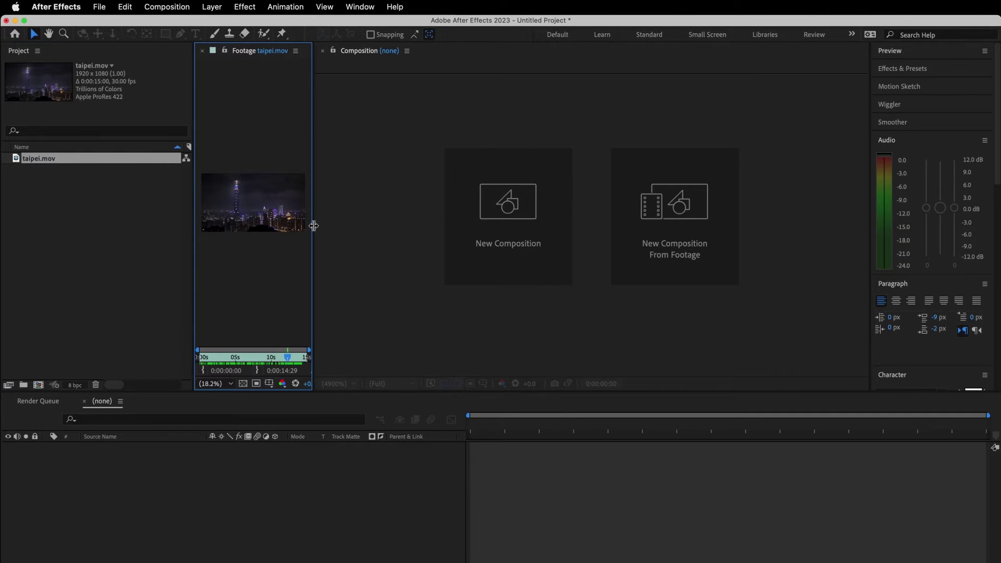
drag(314, 225, 707, 225)
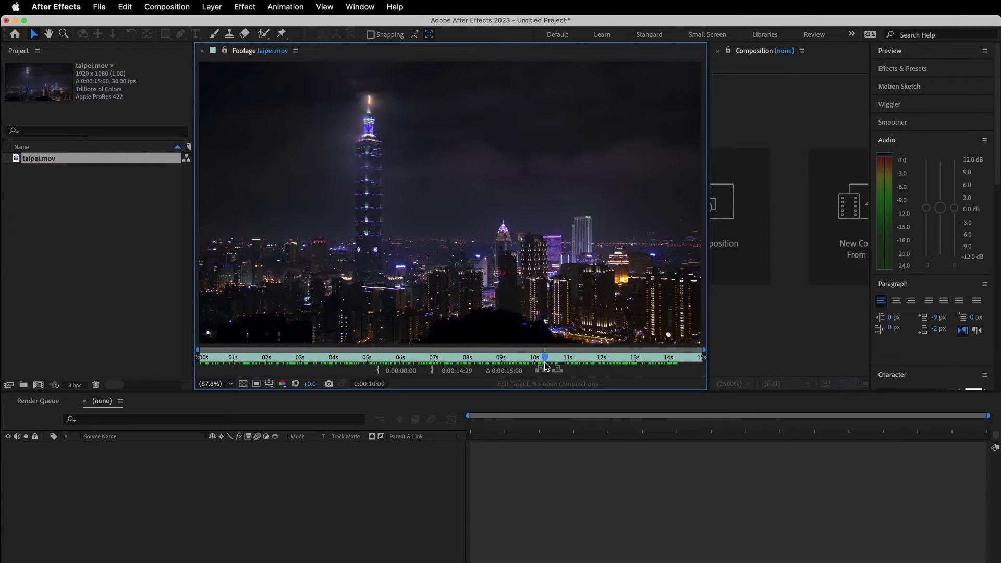
click(202, 50)
Step: Create a composition named MainComp and add taipei.mov to it as a layer
key(super+n)
text(MainComp)
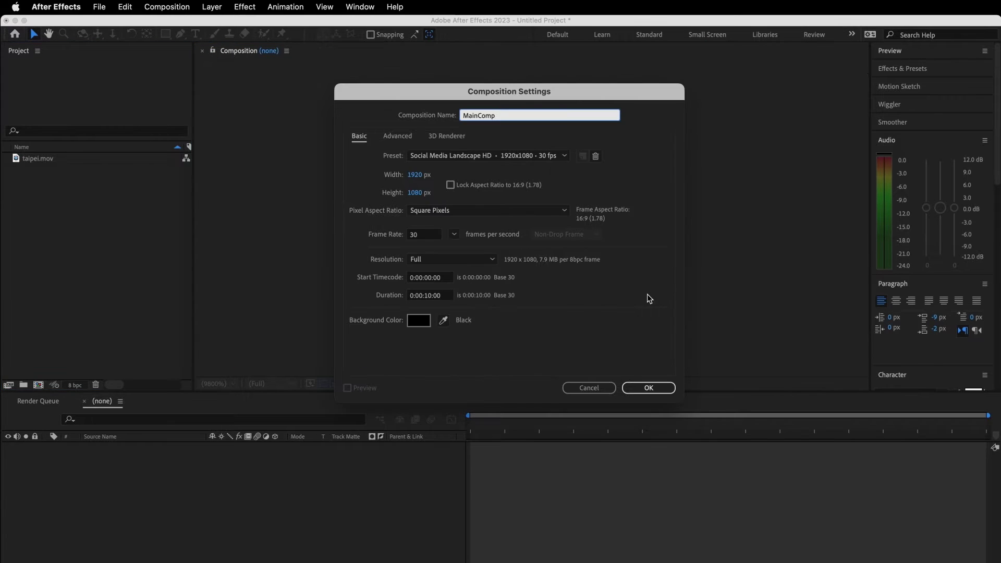
click(658, 389)
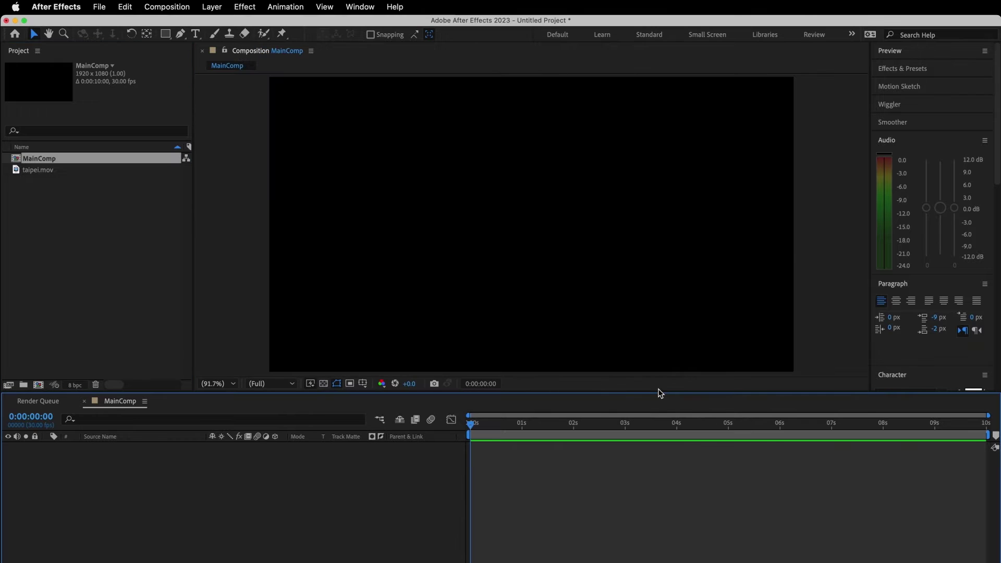
click(47, 172)
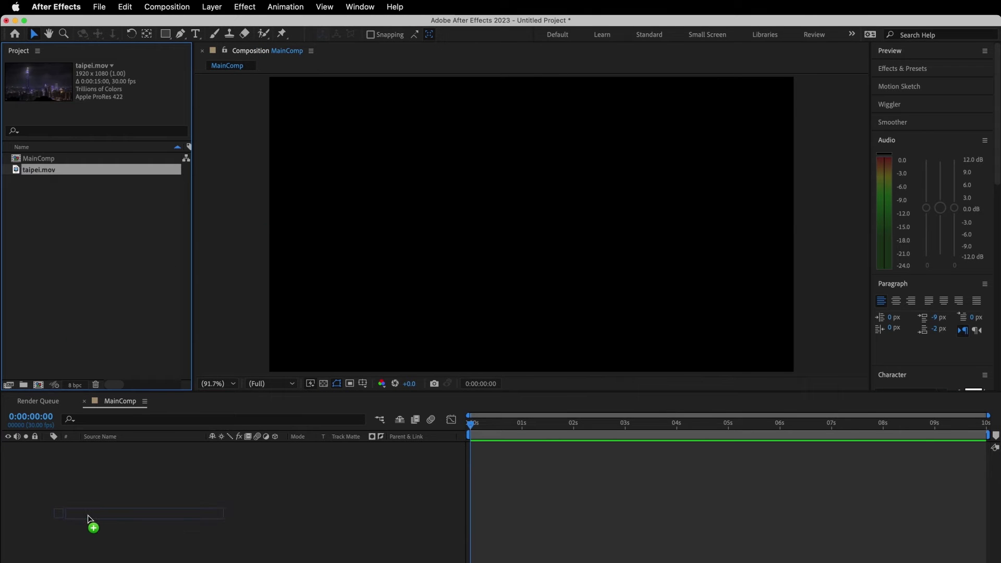
drag(88, 518, 90, 520)
Step: Apply Stylize > Glow to taipei.mov, and try RG VFX Optical Glow in a test comp
click(244, 6)
mouse_move(306, 522)
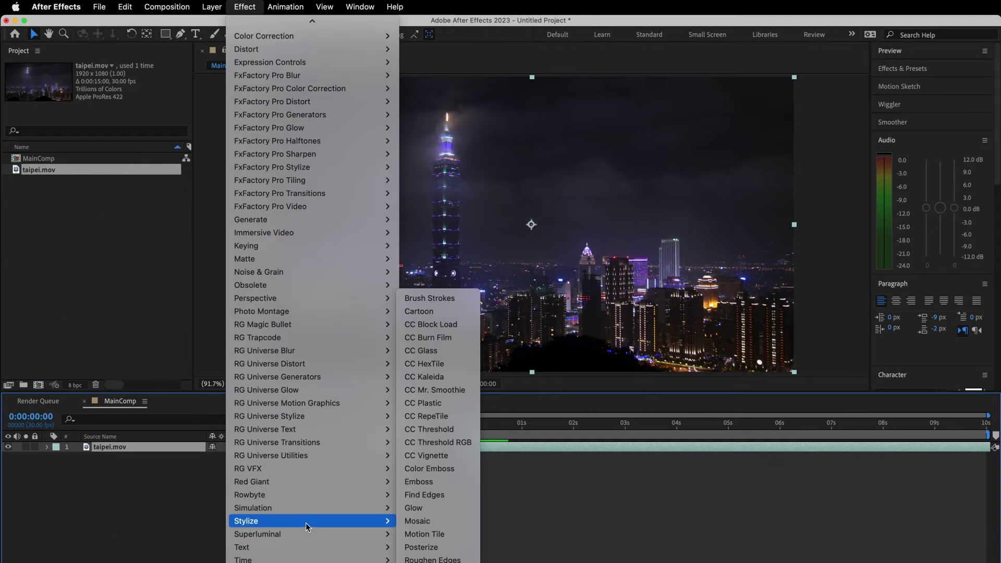
click(444, 510)
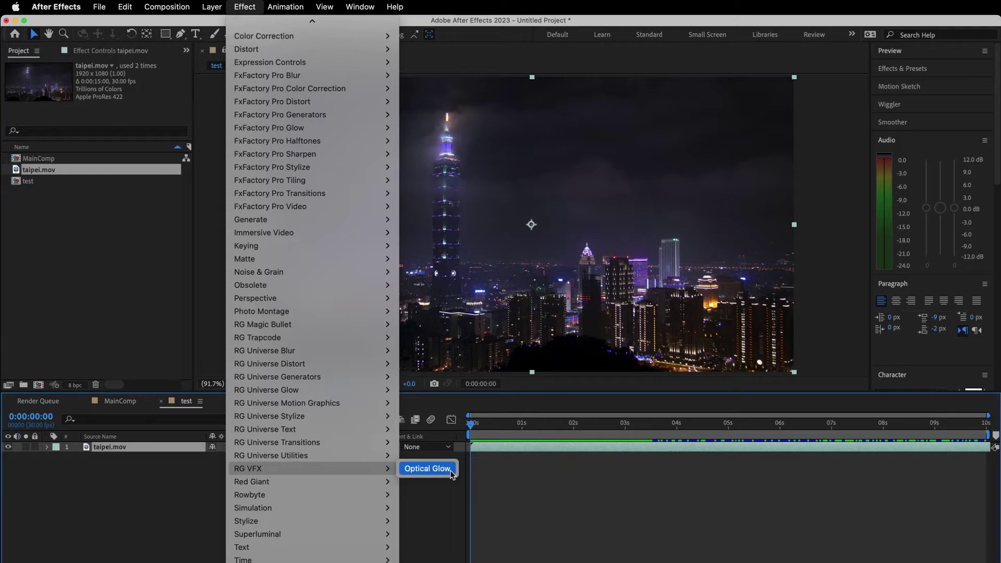
click(427, 469)
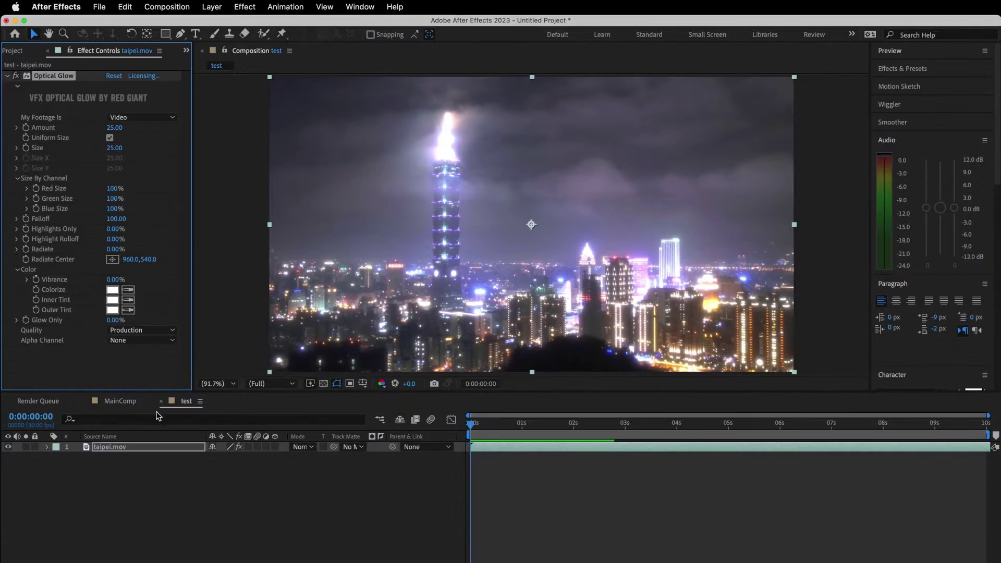
click(160, 401)
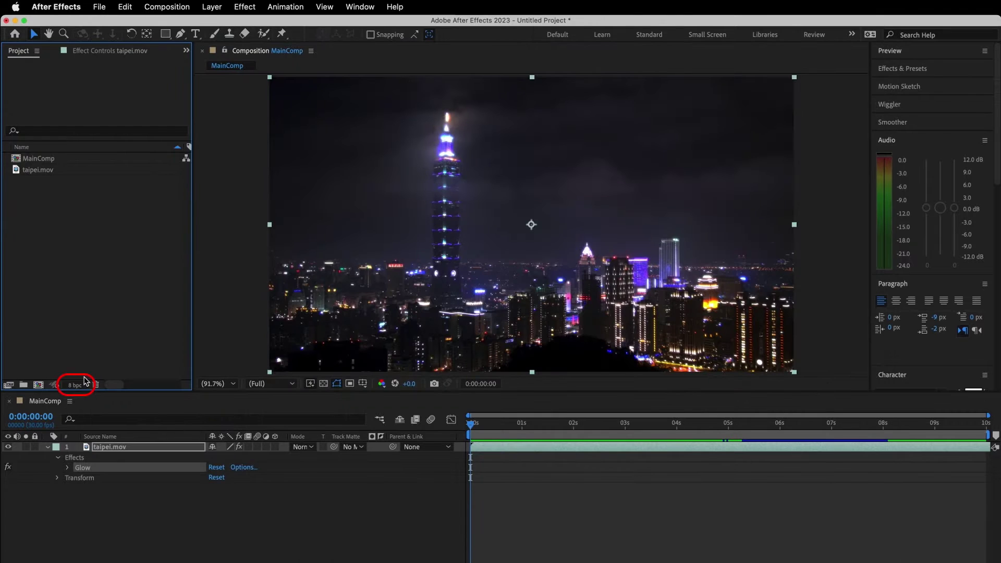
Step: Open the Project Settings Color tab showing the 8 bits per channel depth
click(74, 386)
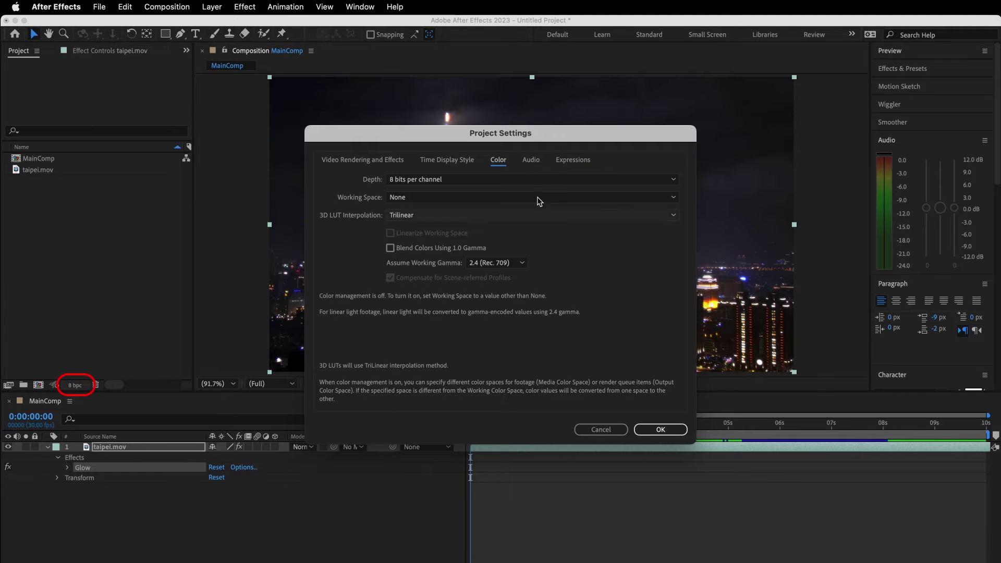
Step: Change the project colour depth to 32 bits per channel (float)
click(644, 180)
click(545, 216)
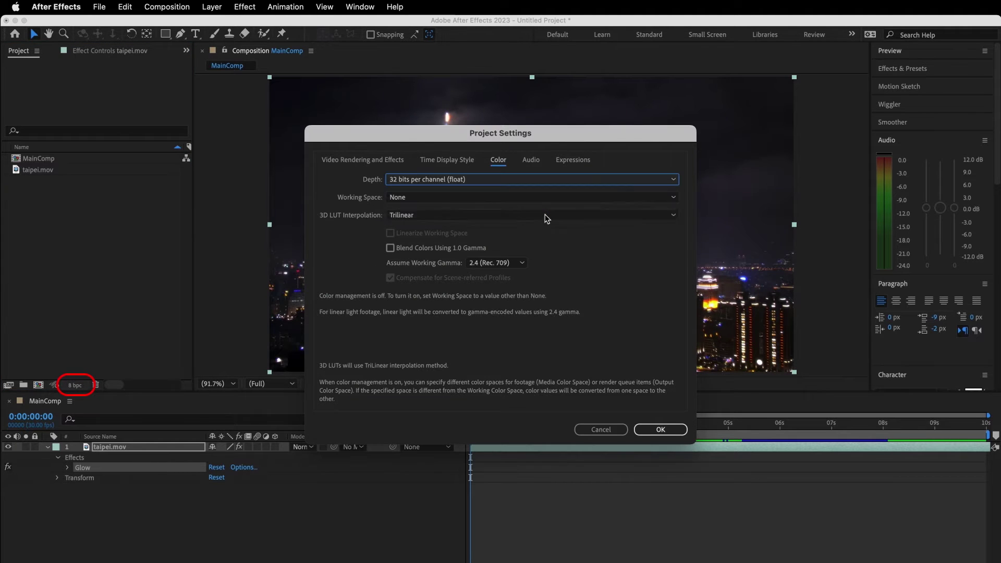
click(671, 435)
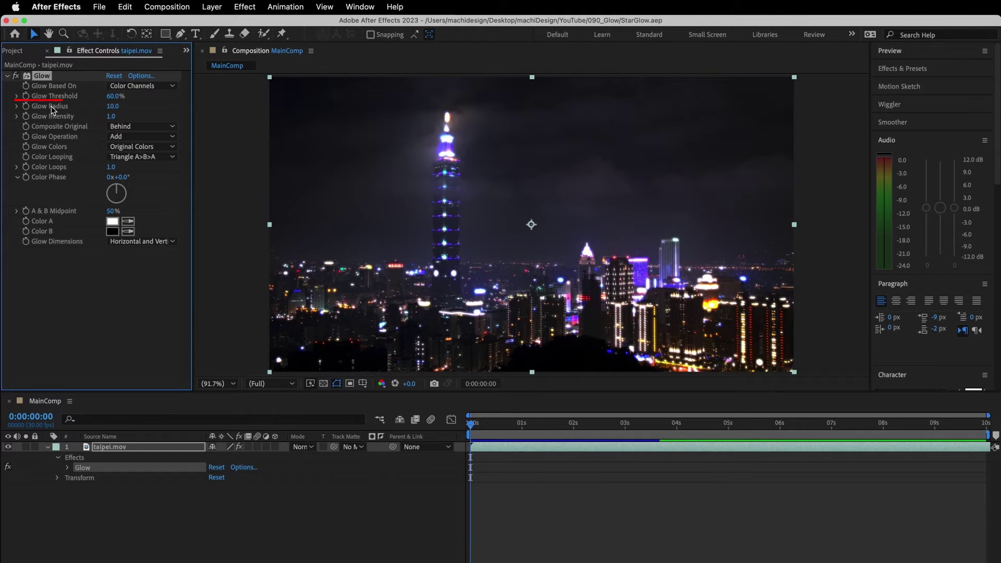
Step: Reveal Glow Threshold at 60% and switch the Glow effect off on taipei.mov
click(17, 96)
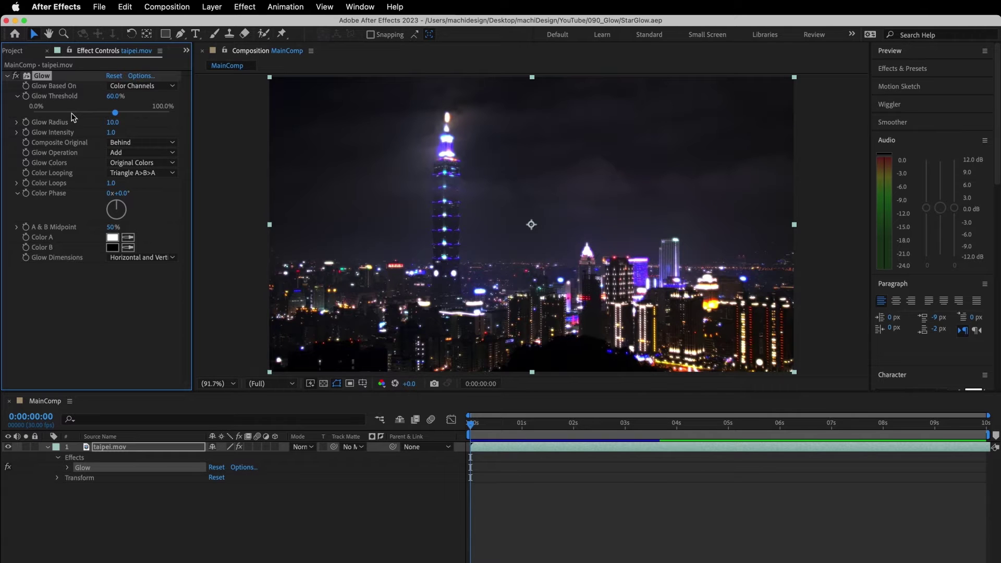
click(16, 76)
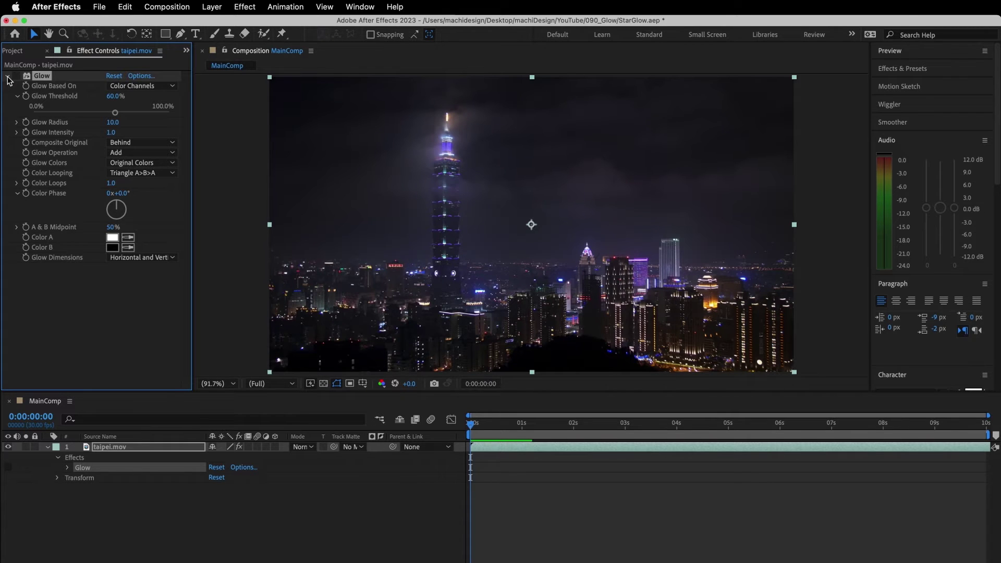
click(7, 77)
Step: Zoom the composition view to 200% on the Taipei 101 tower
click(63, 33)
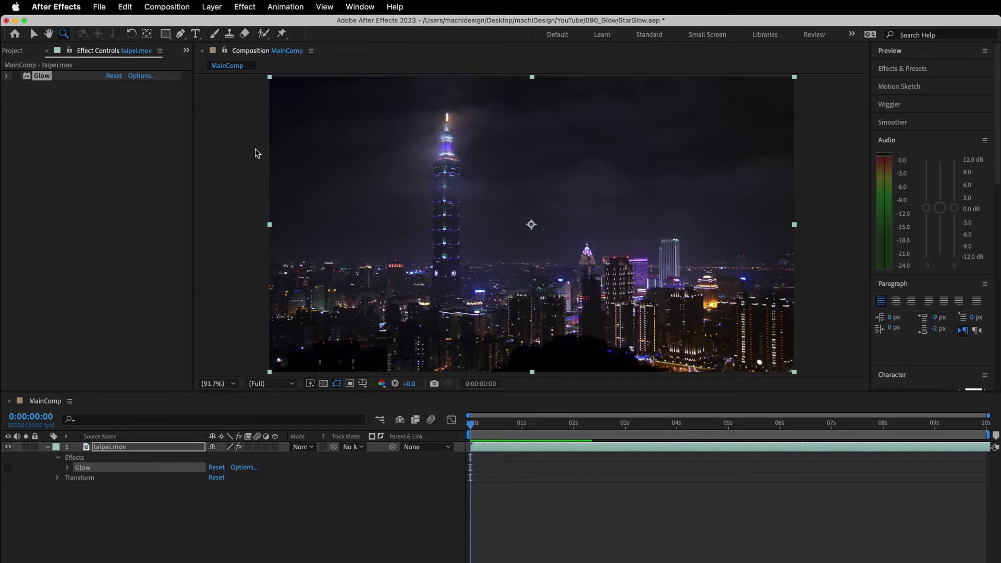
click(455, 195)
click(554, 220)
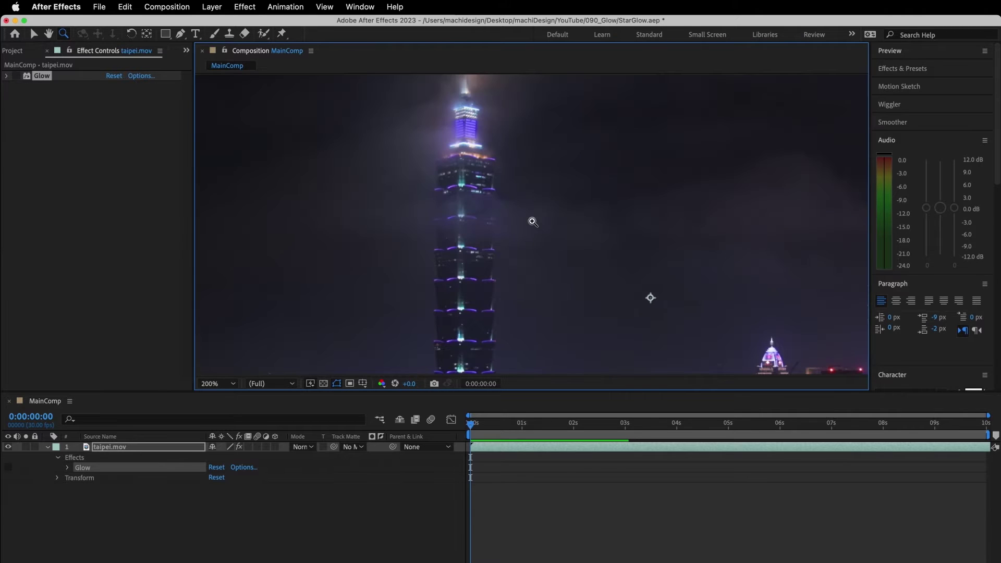
click(34, 34)
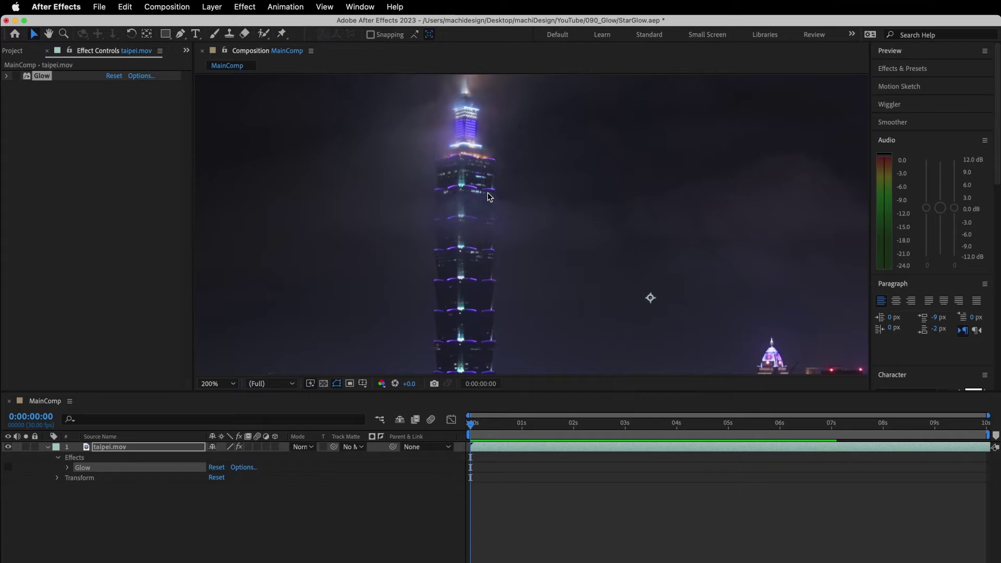
click(243, 8)
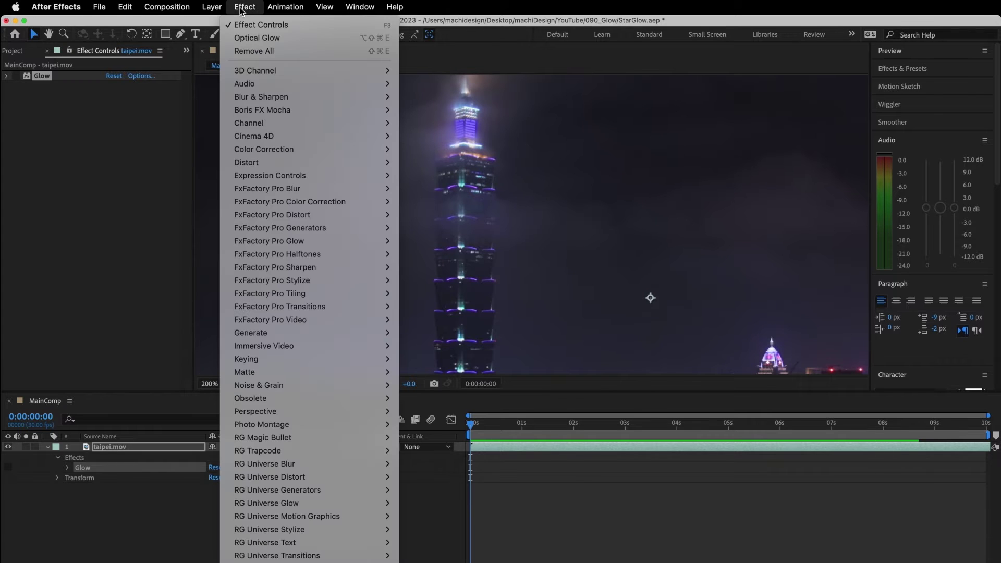
Step: Add a Fill effect to taipei.mov with its colour set to purple 9D84E4
mouse_move(292, 336)
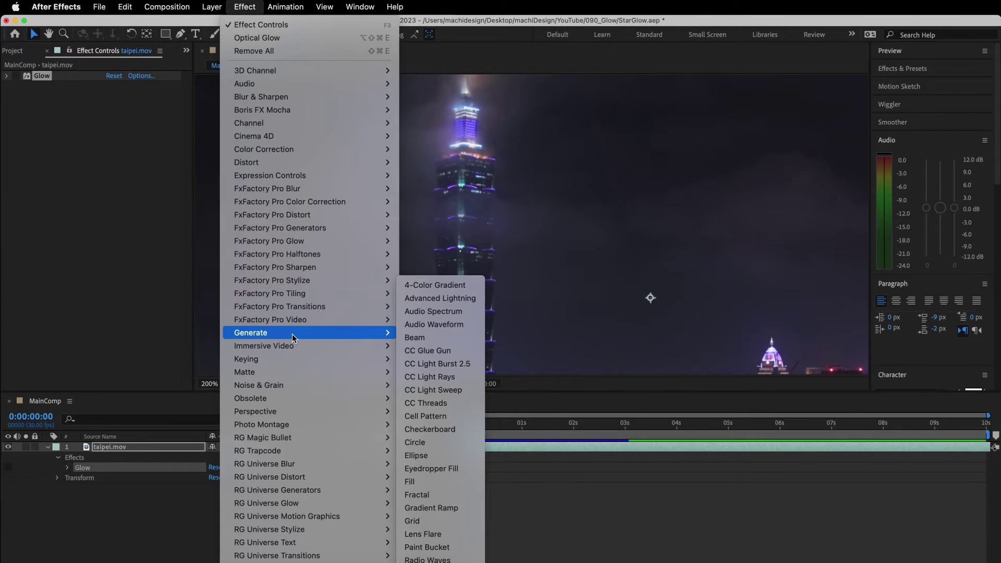
click(459, 482)
click(24, 86)
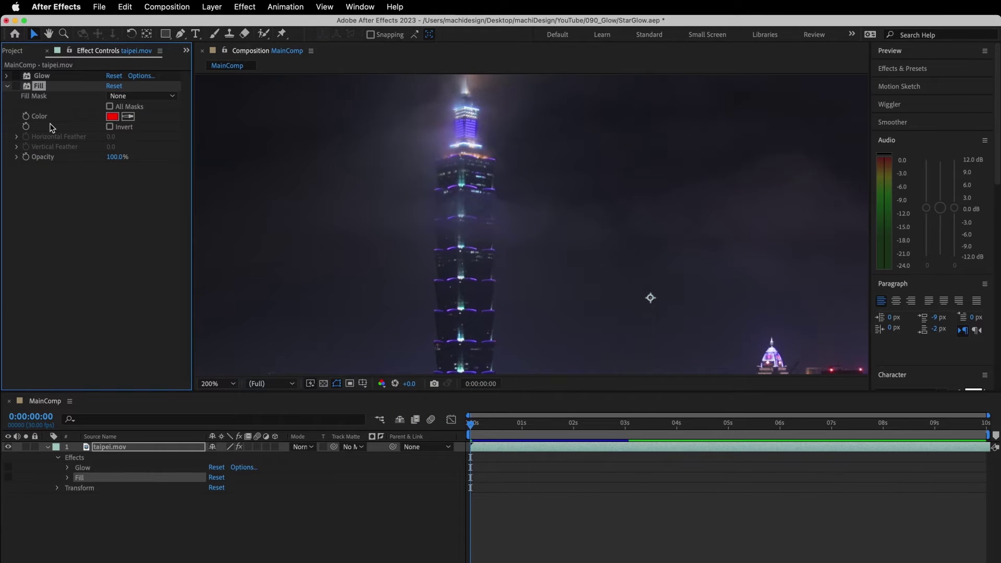
click(128, 117)
click(474, 188)
click(112, 117)
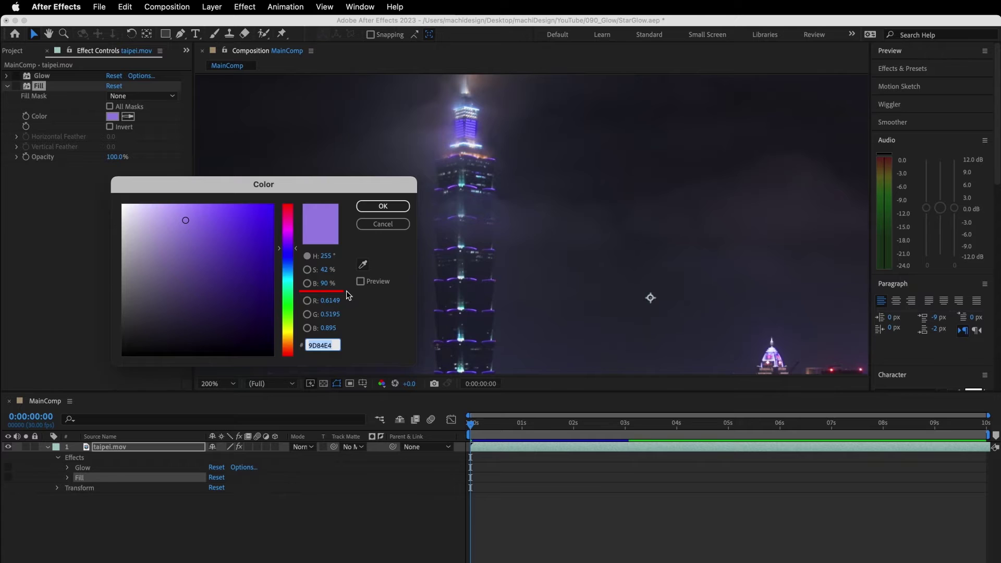
key(Return)
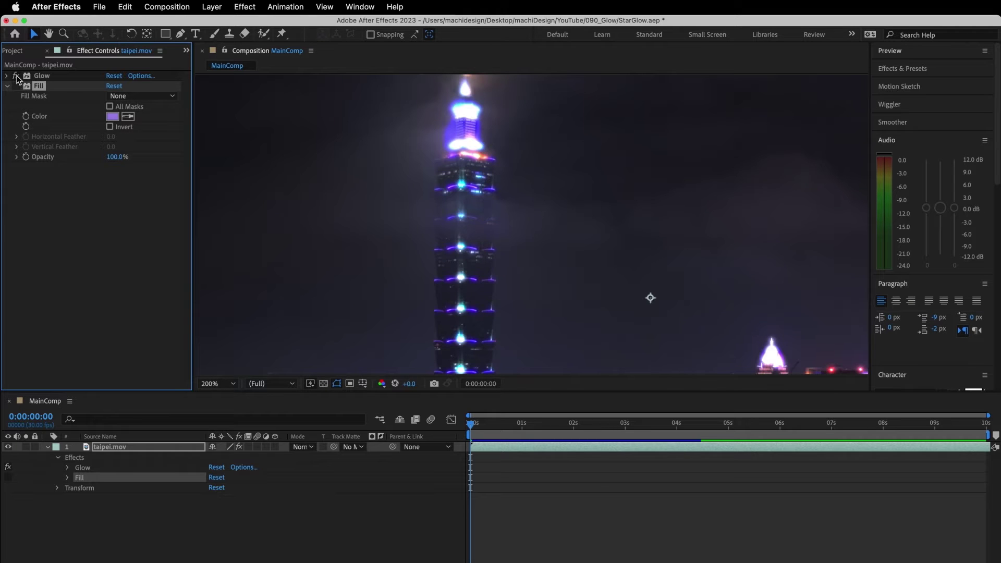
click(7, 76)
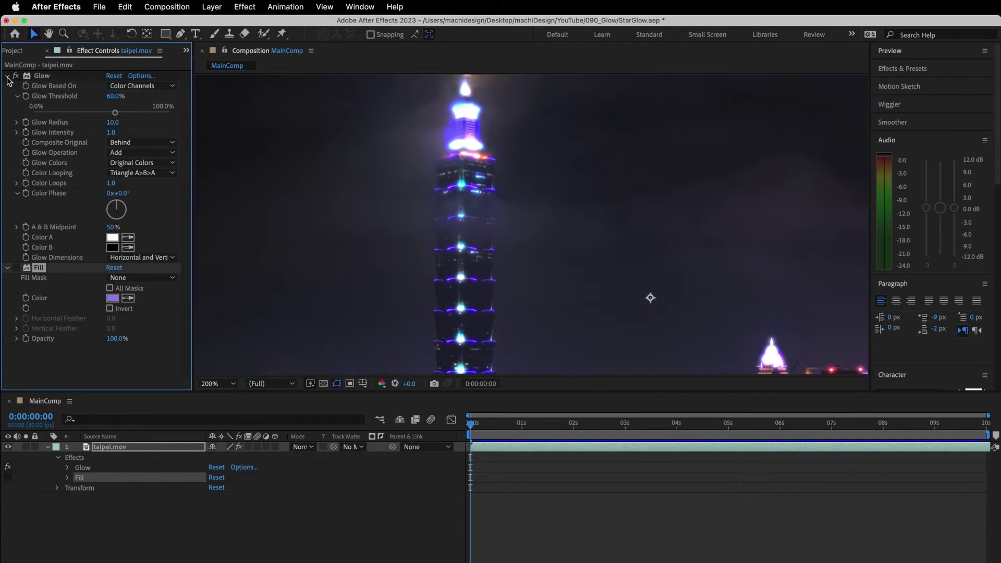
Step: Set Glow Threshold to 90% and fit the whole frame in the viewer
click(115, 97)
text(90)
key(Return)
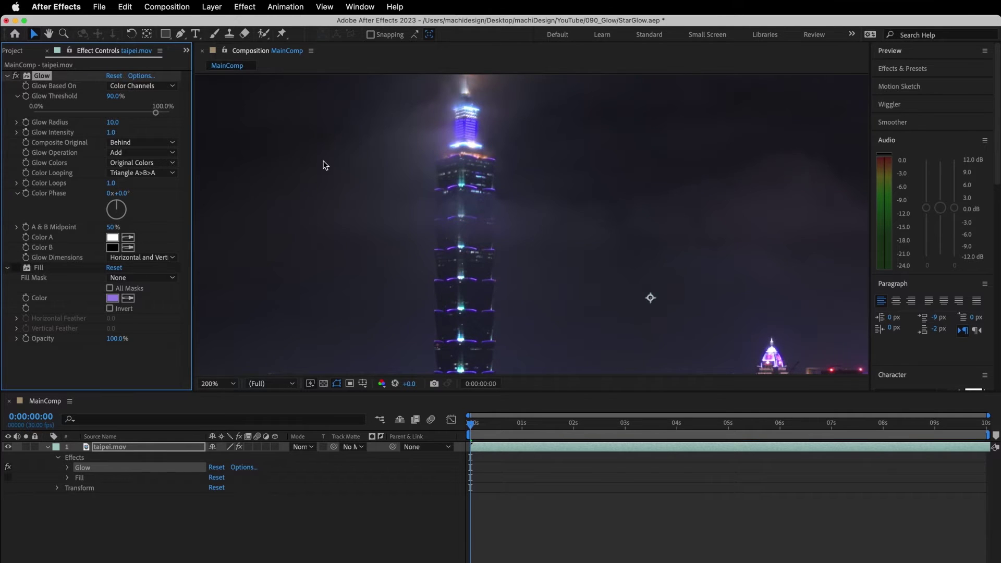
click(324, 163)
key(shift+slash)
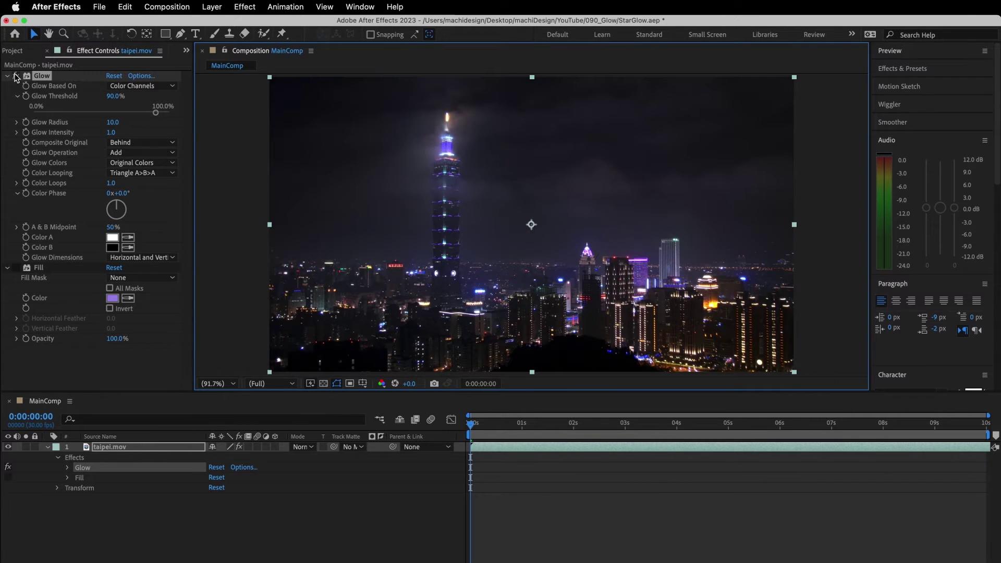
Step: Toggle the Glow effect off and on repeatedly to compare, leaving it enabled
click(16, 76)
click(17, 76)
click(16, 77)
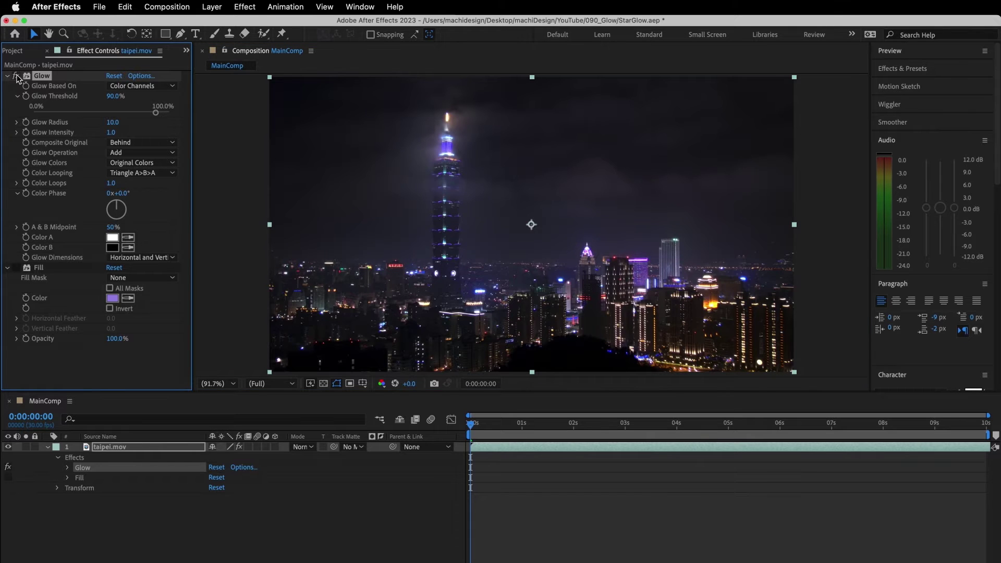
click(17, 76)
click(17, 76)
click(17, 76)
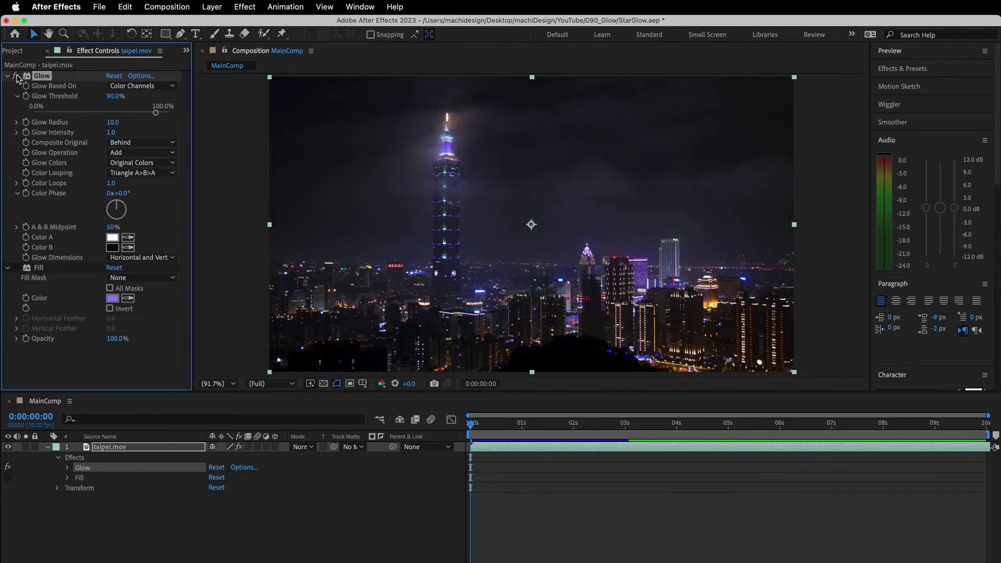
click(17, 76)
click(16, 76)
click(17, 76)
click(17, 76)
click(17, 76)
click(17, 76)
click(17, 76)
click(17, 76)
click(16, 76)
click(16, 76)
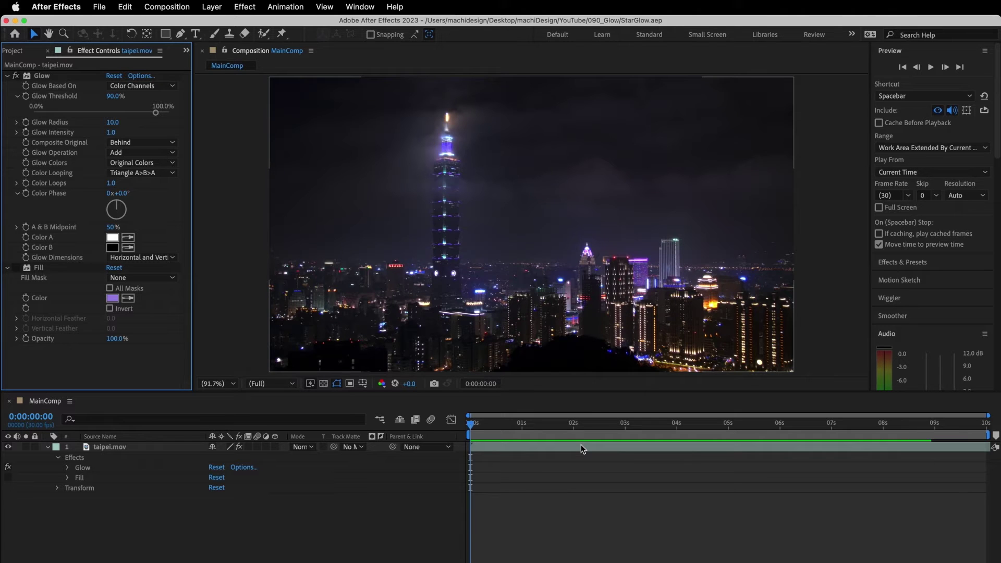
Step: Duplicate taipei.mov, name the lower copy 'Original' and delete its Glow and Fill effects
click(134, 448)
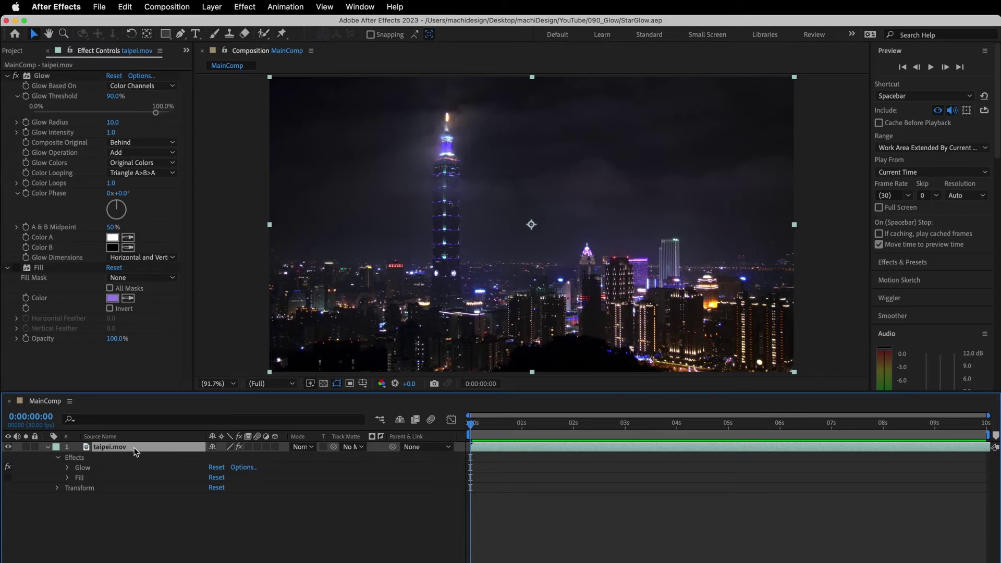
key(super+d)
click(133, 458)
key(Return)
text(Original)
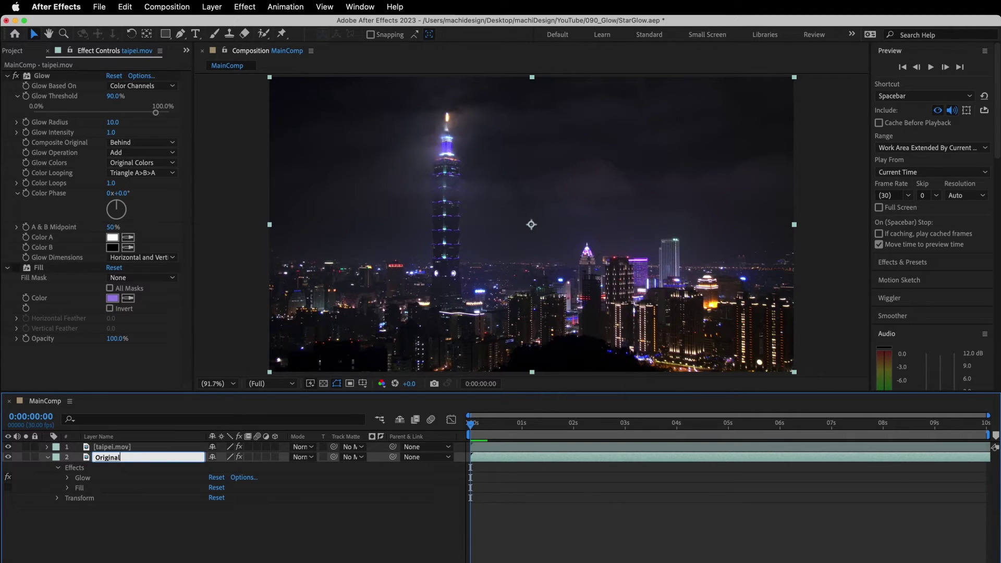
key(Return)
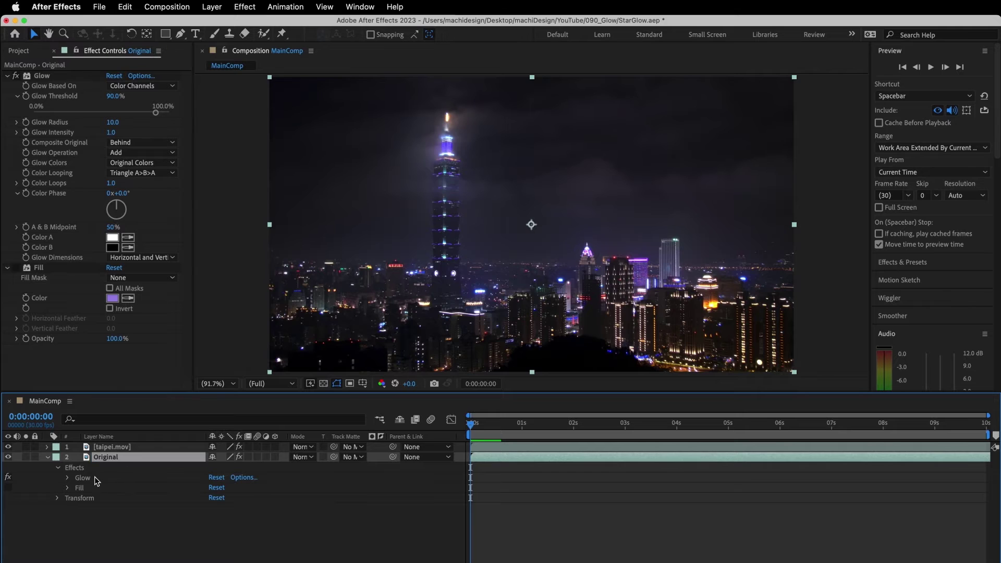
click(51, 79)
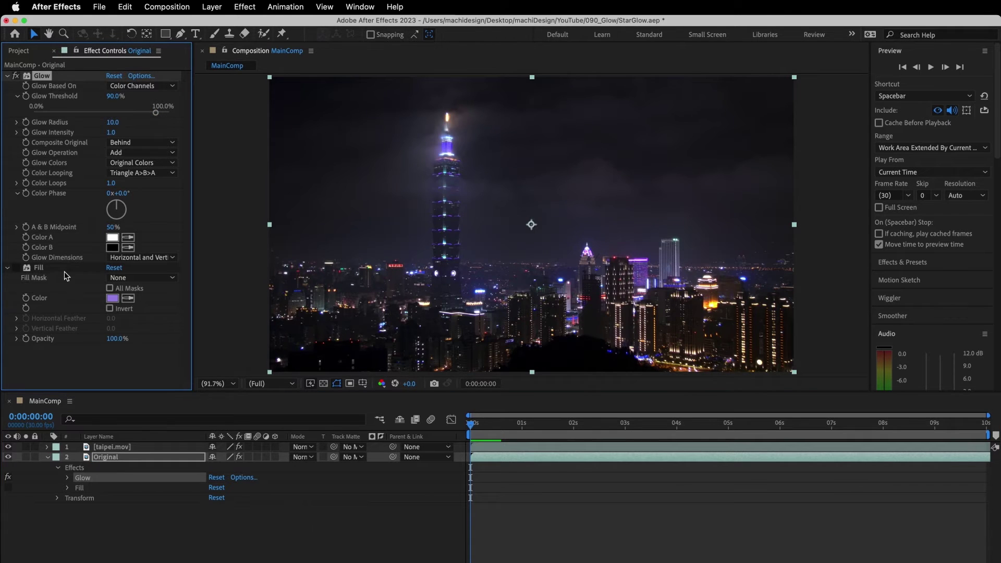
shift+click(63, 268)
key(Delete)
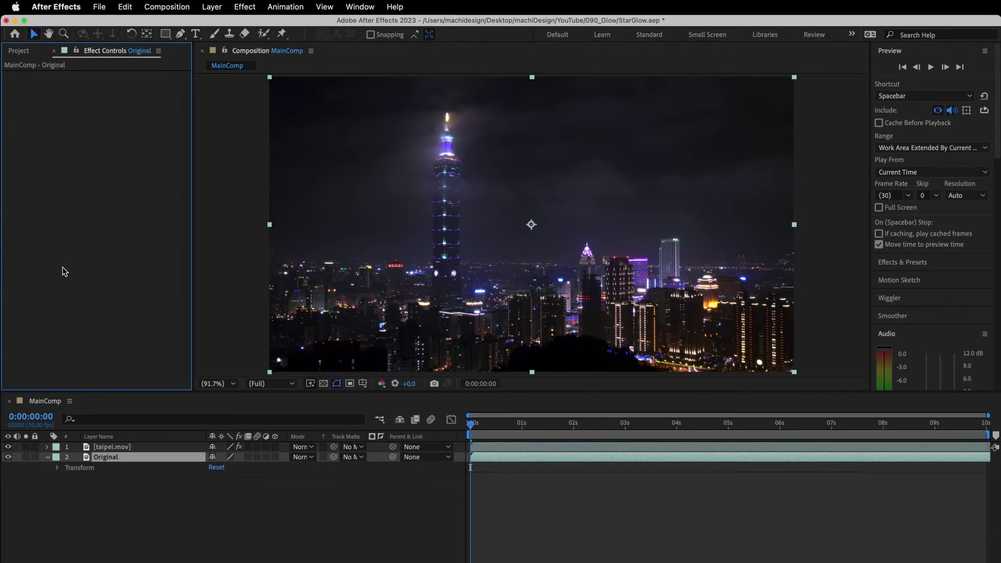
Step: Give the top layer a Yellow label and rename it 'Glow'
click(56, 446)
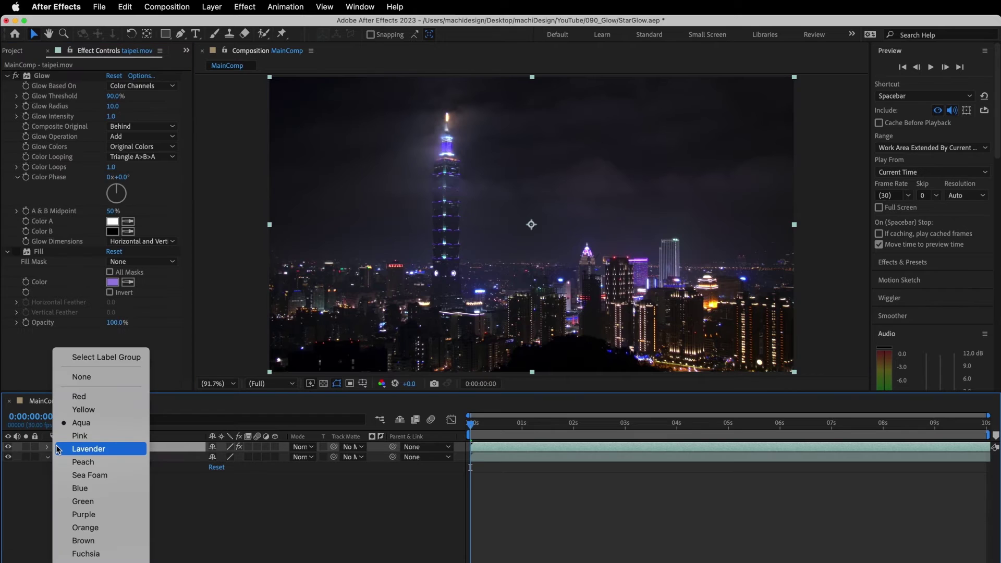
click(86, 409)
key(Return)
text(Glow)
key(Return)
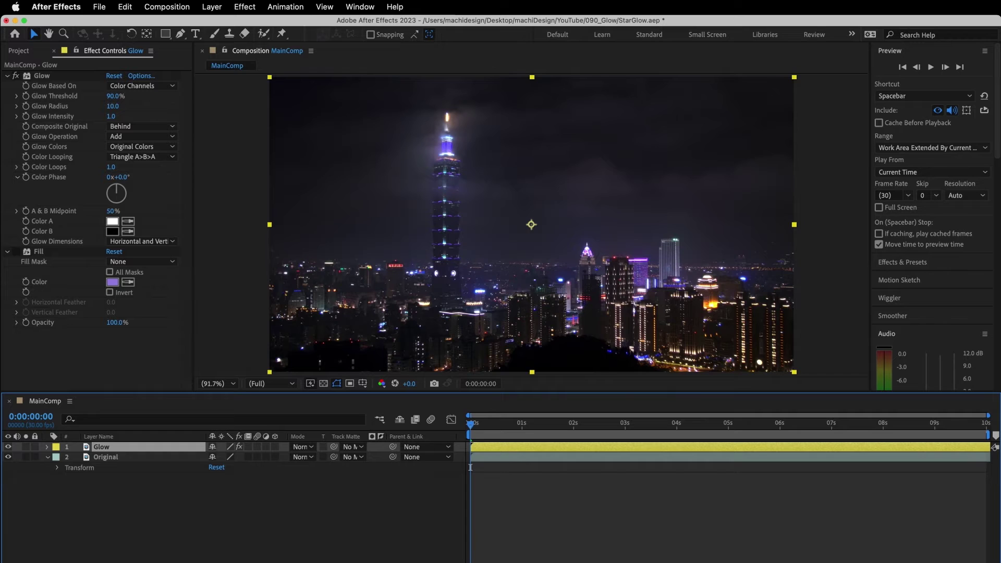
Step: Parent the Glow layer to Original, solo it, and switch off its Glow effect
drag(393, 447, 140, 462)
click(27, 448)
click(16, 76)
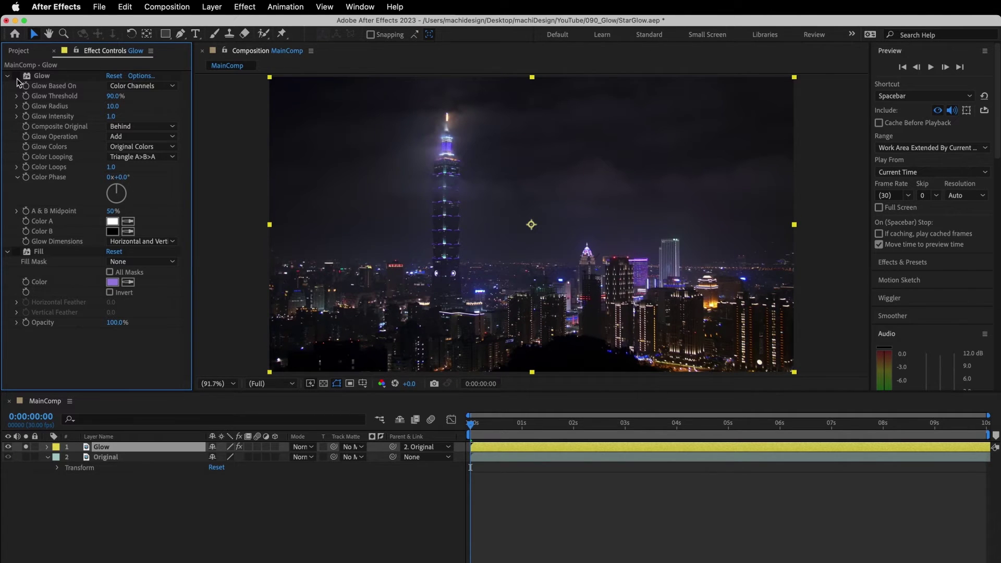
click(244, 7)
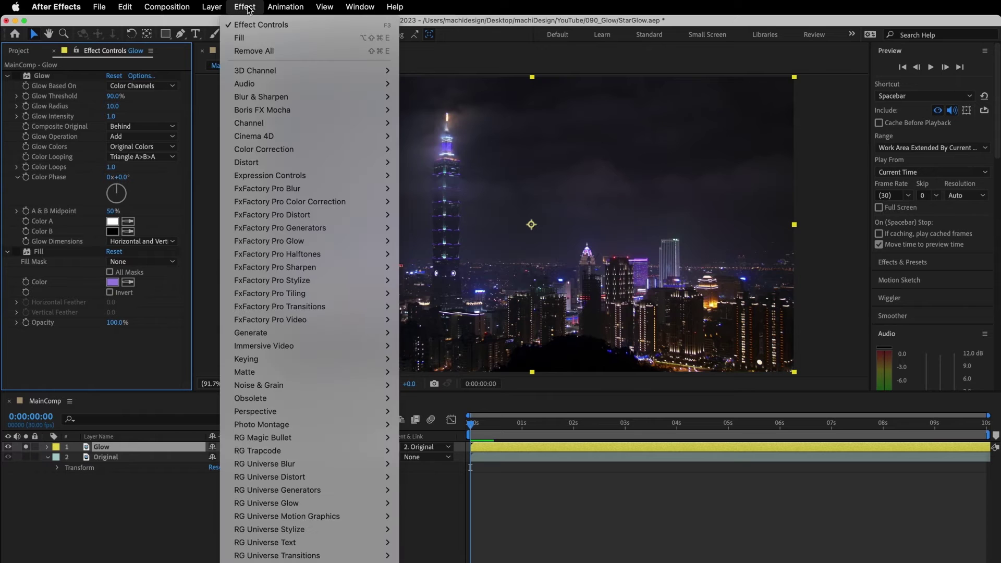
Step: Add Shift Channels at the top of the Glow layer's effects, taking alpha from Lightness
mouse_move(306, 123)
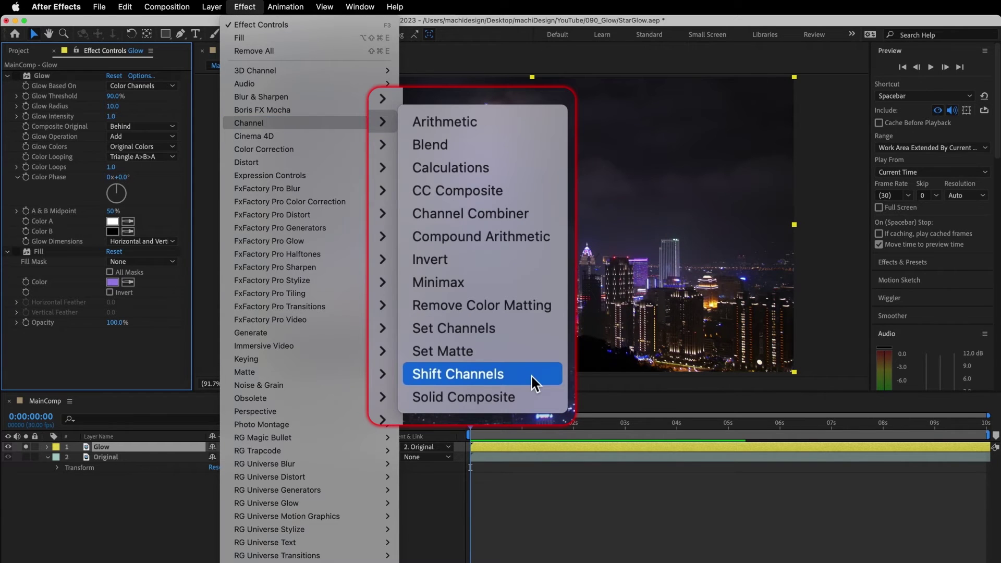
click(532, 377)
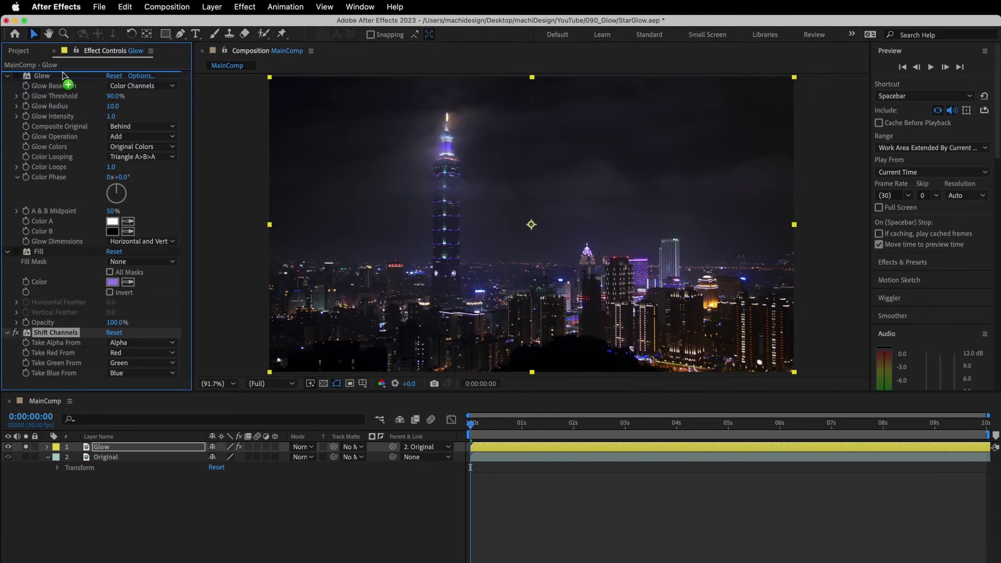
drag(61, 110, 65, 77)
click(172, 87)
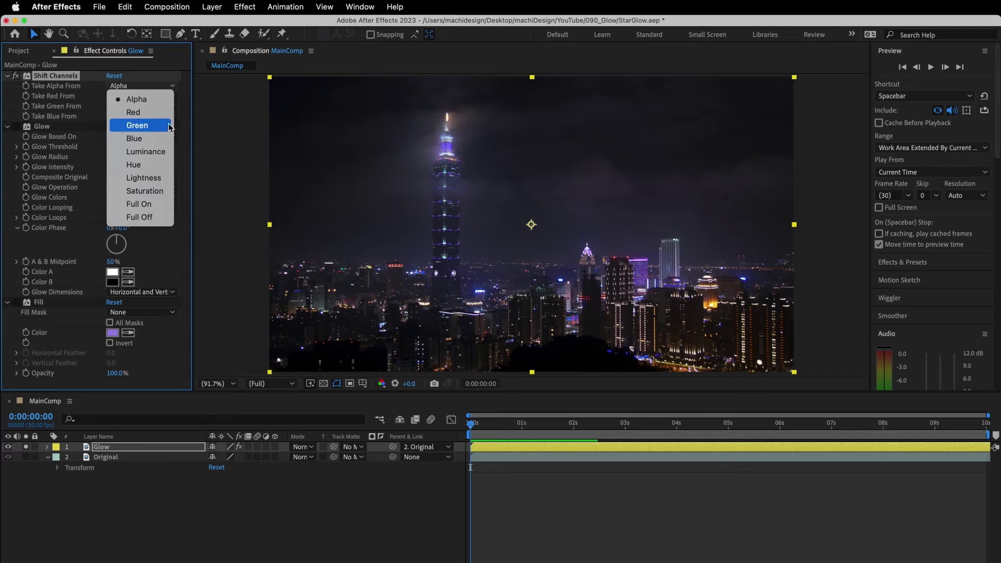
click(144, 177)
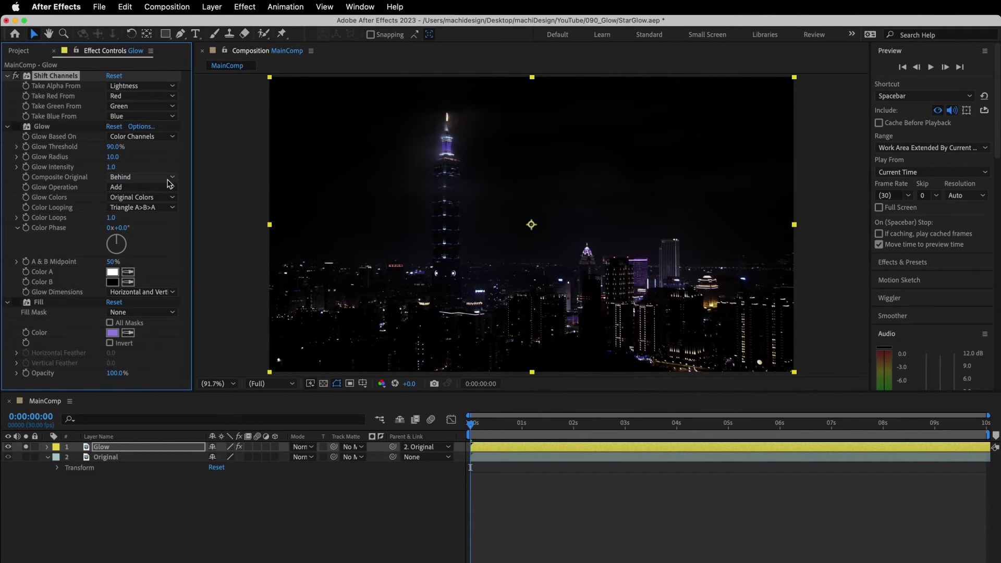
Step: Add Curves below Shift Channels and pull the curve down to darken the layer
click(244, 6)
mouse_move(331, 152)
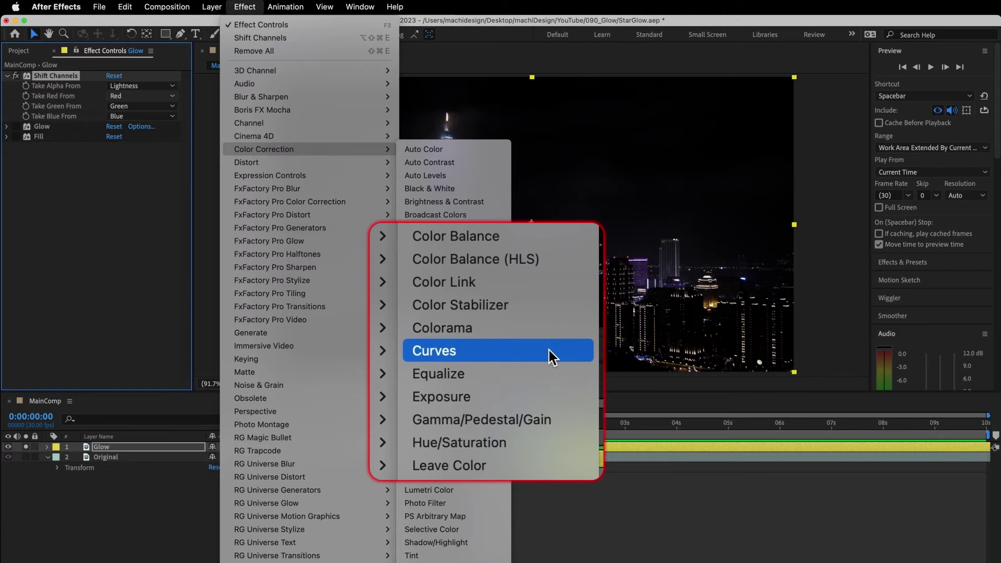
click(550, 350)
drag(44, 101, 45, 104)
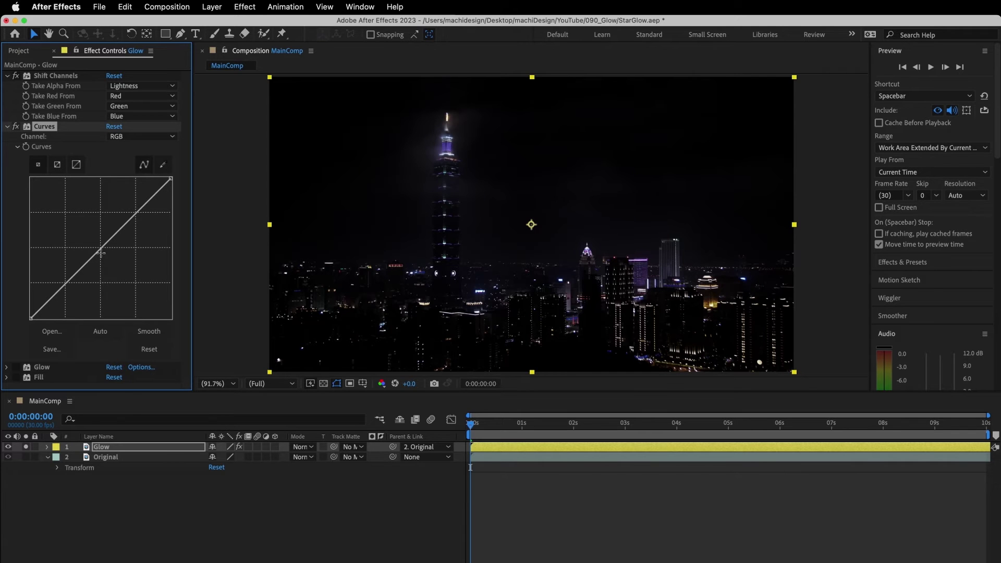
drag(101, 248, 108, 276)
Step: Collapse all effect settings and show the transparency checkerboard behind the comp
key(ctrl+grave)
click(323, 385)
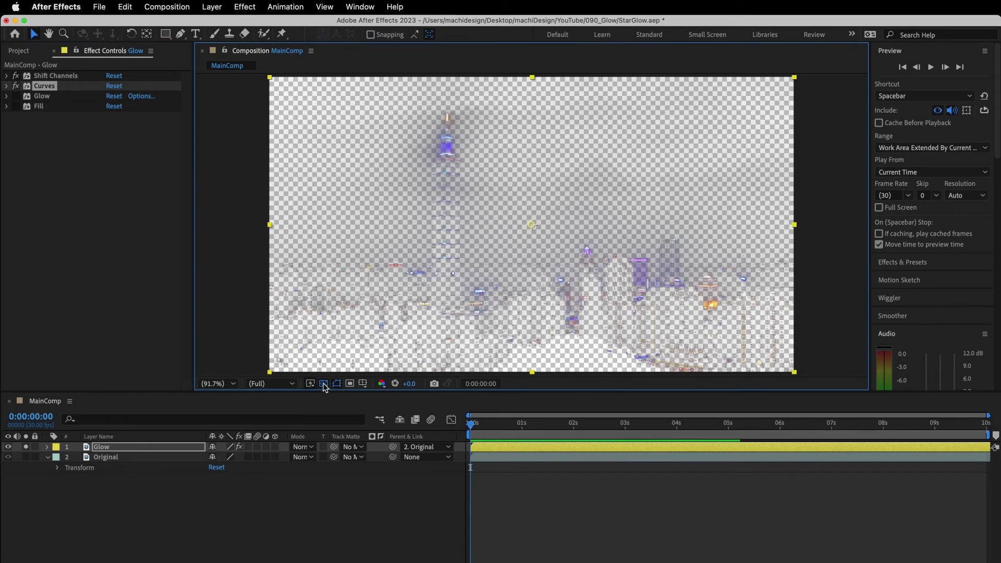
click(246, 7)
mouse_move(287, 130)
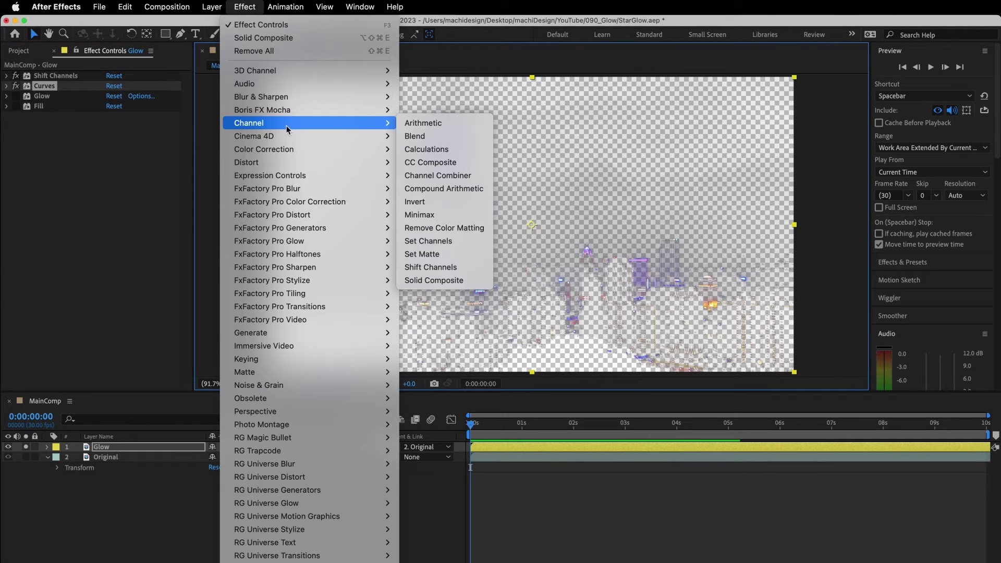
Step: Add a Solid Composite effect with its colour set to black
click(434, 280)
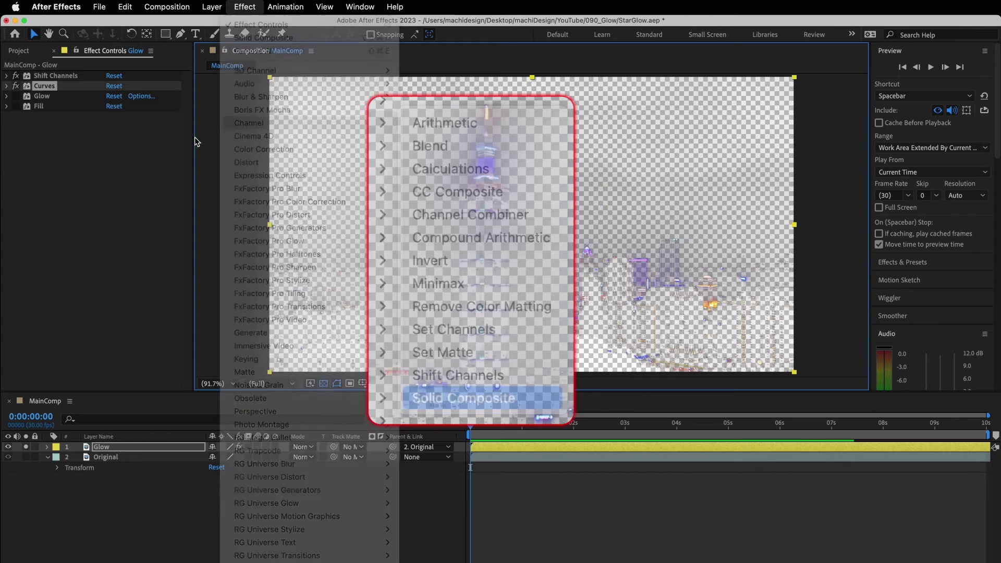
click(112, 117)
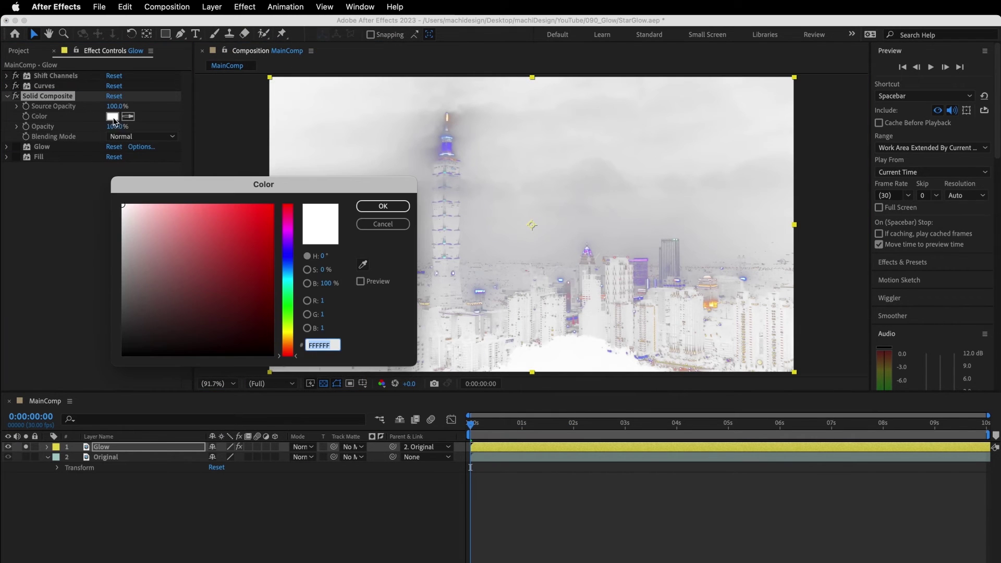
drag(163, 326, 101, 376)
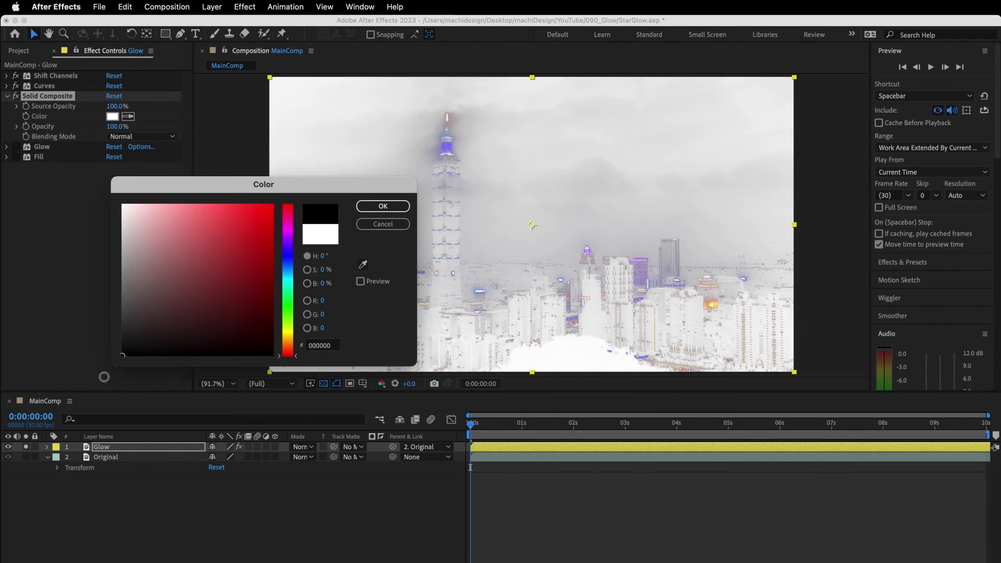
click(395, 207)
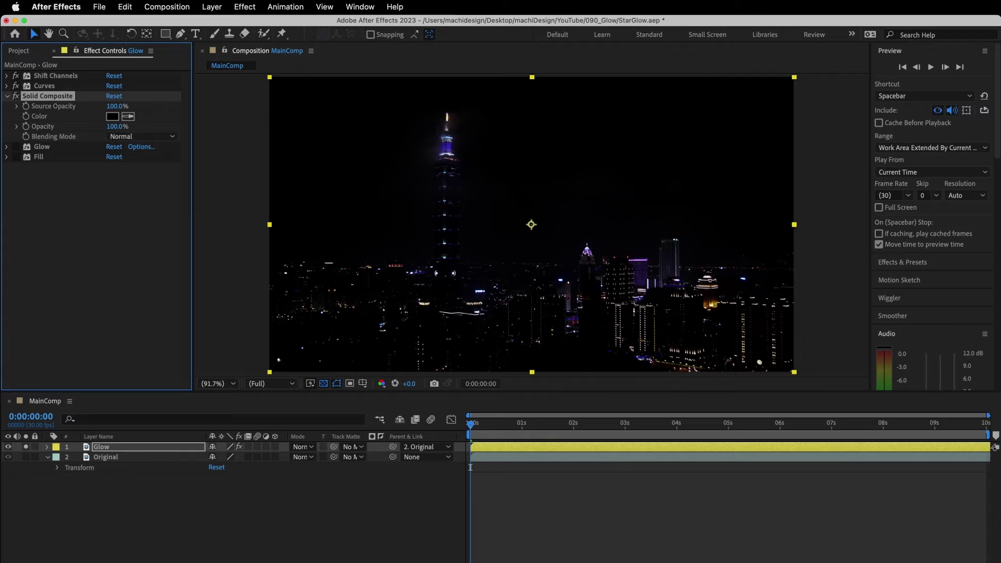
Step: Change the Fill colour to a darker purple (473594) sampled from the tower lights
click(7, 156)
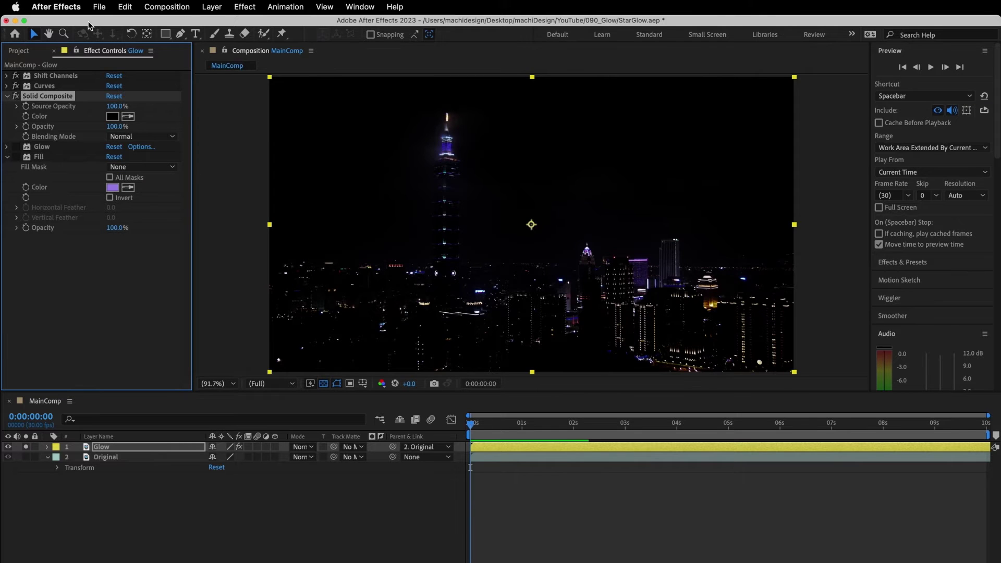
click(63, 33)
scroll(532, 228, up, 6)
click(132, 188)
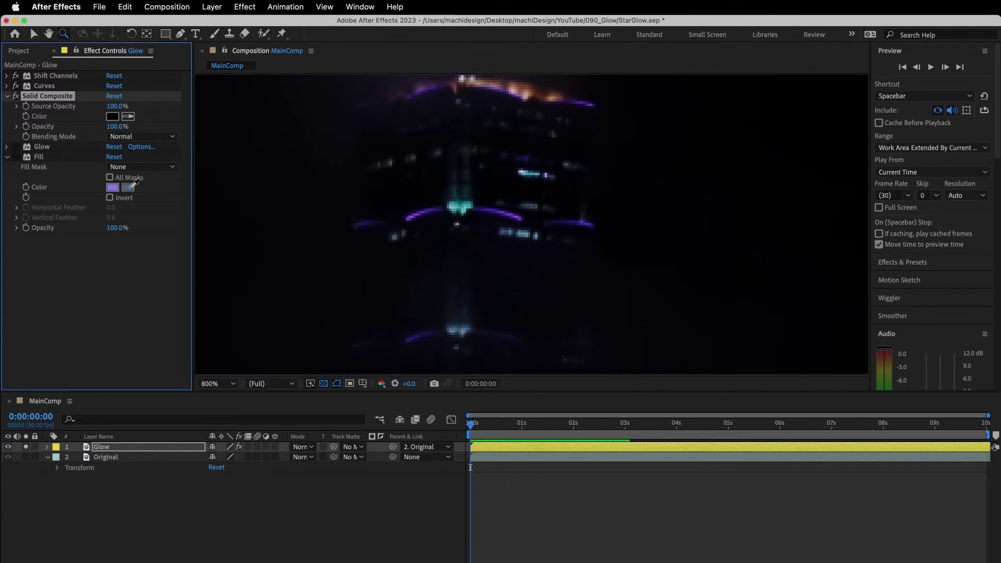
click(496, 204)
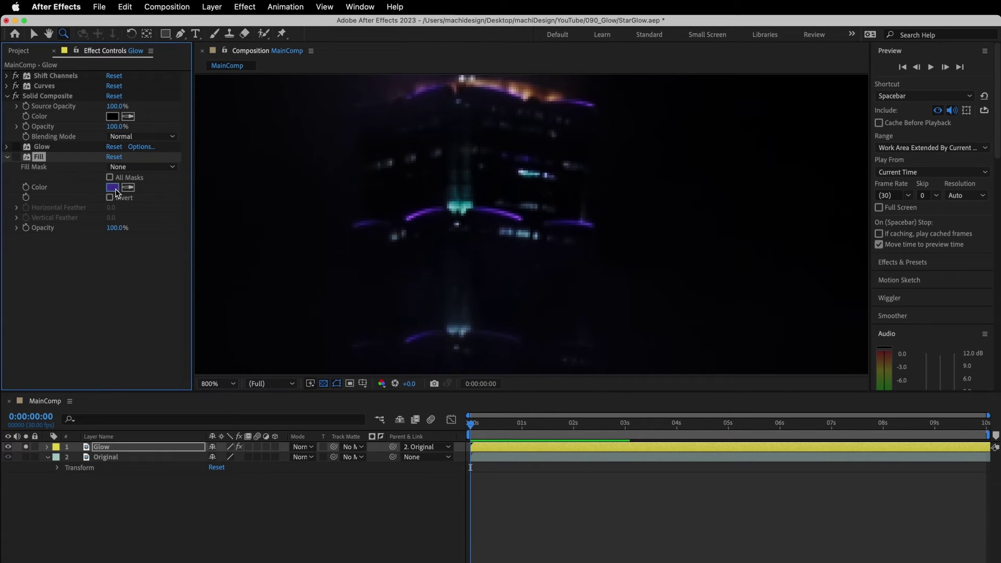
click(114, 189)
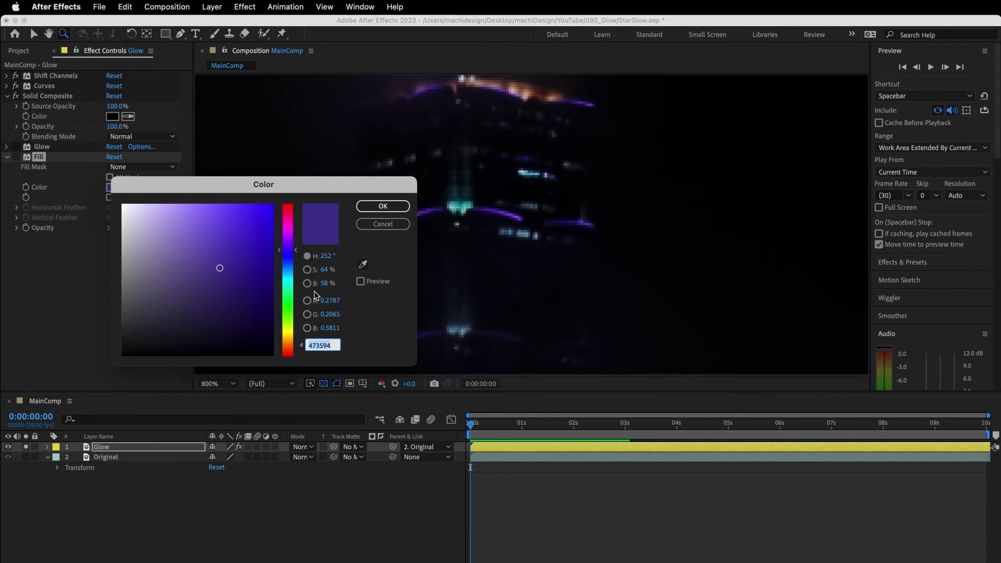
click(395, 207)
key(shift+slash)
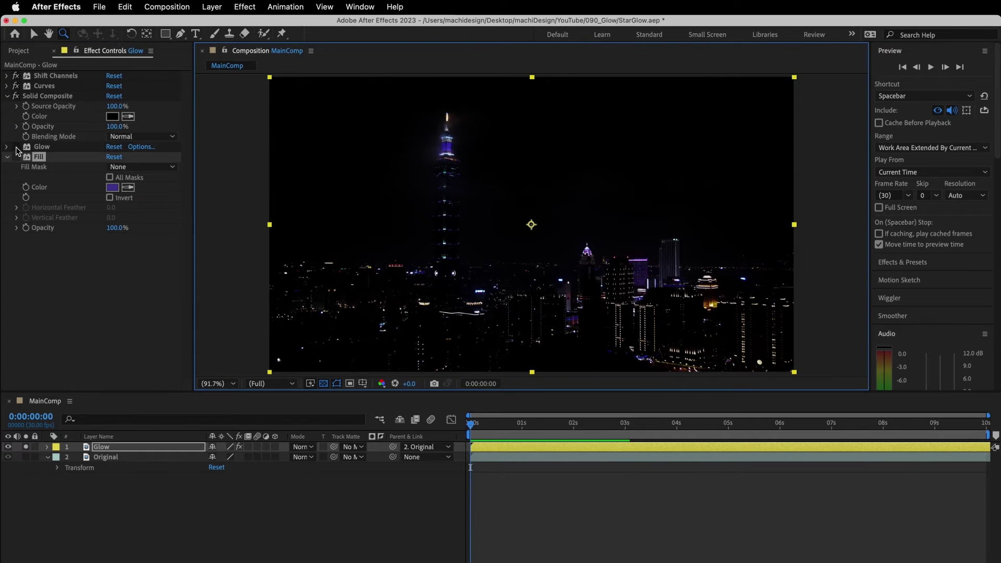
Step: Set the Glow effect's threshold to 58% and switch the Glow layer to Add blending
click(6, 147)
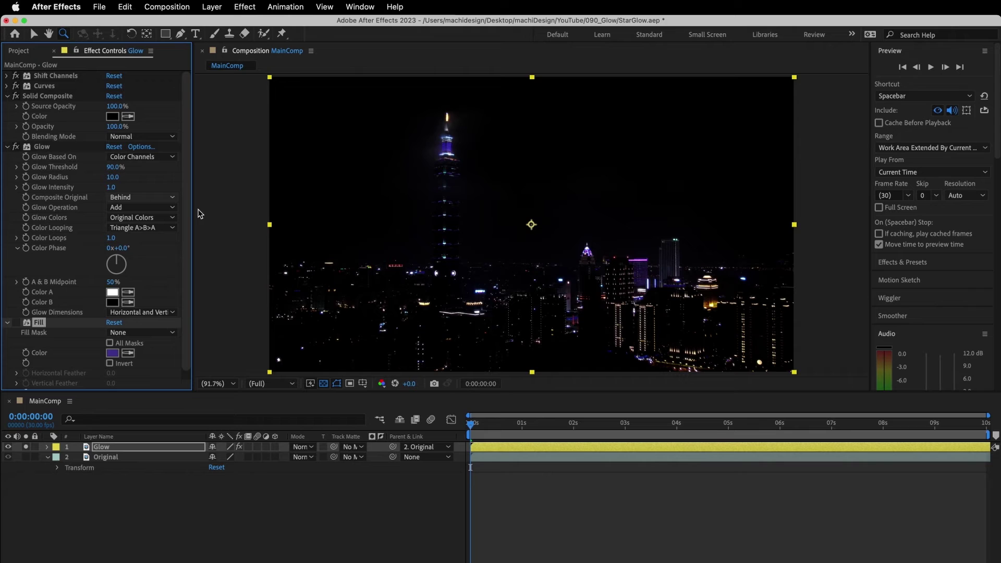
click(114, 167)
text(58)
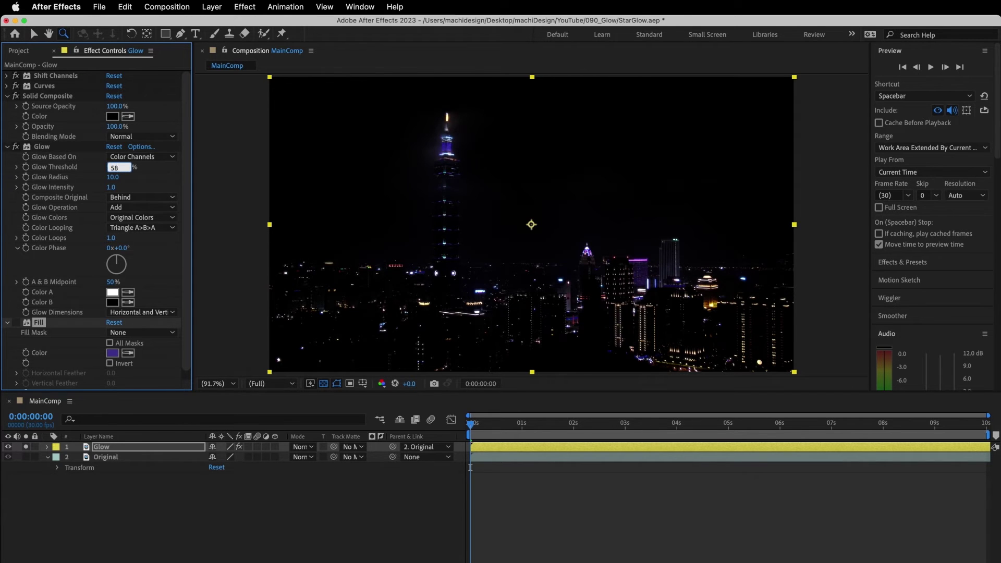
key(Return)
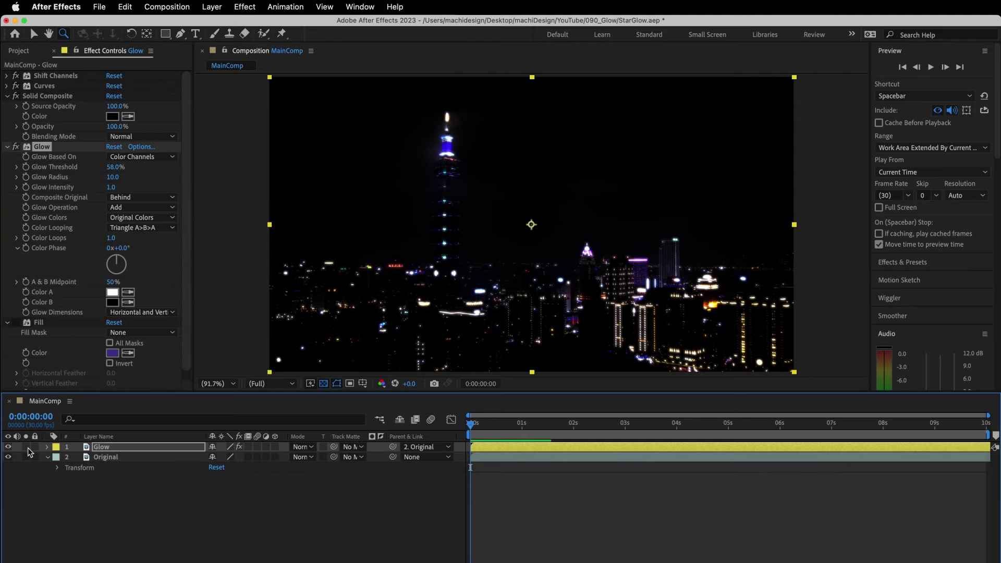
right_click(130, 446)
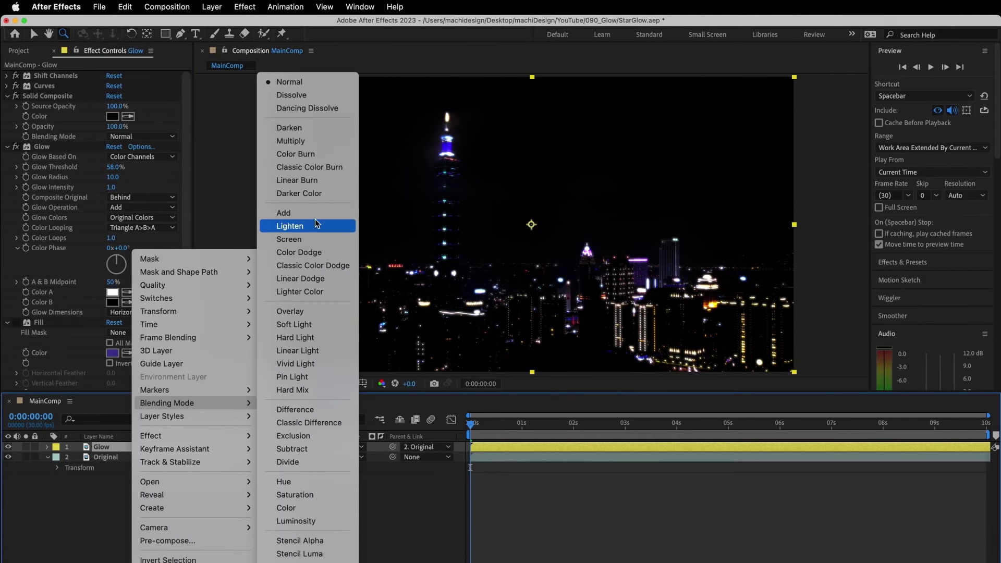
click(315, 217)
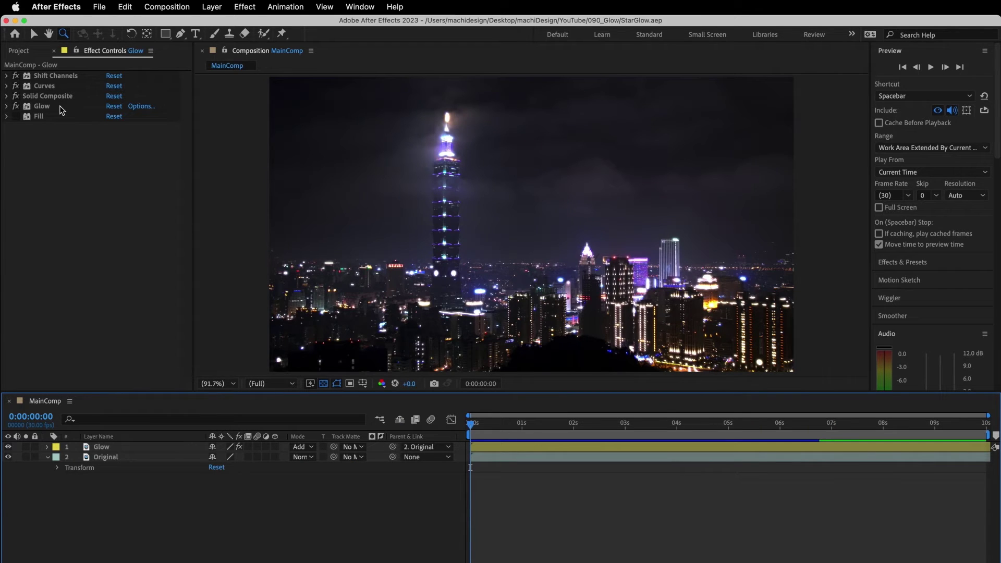
Step: Rename the Glow effect to Glow_core
click(62, 109)
key(Return)
text(_core)
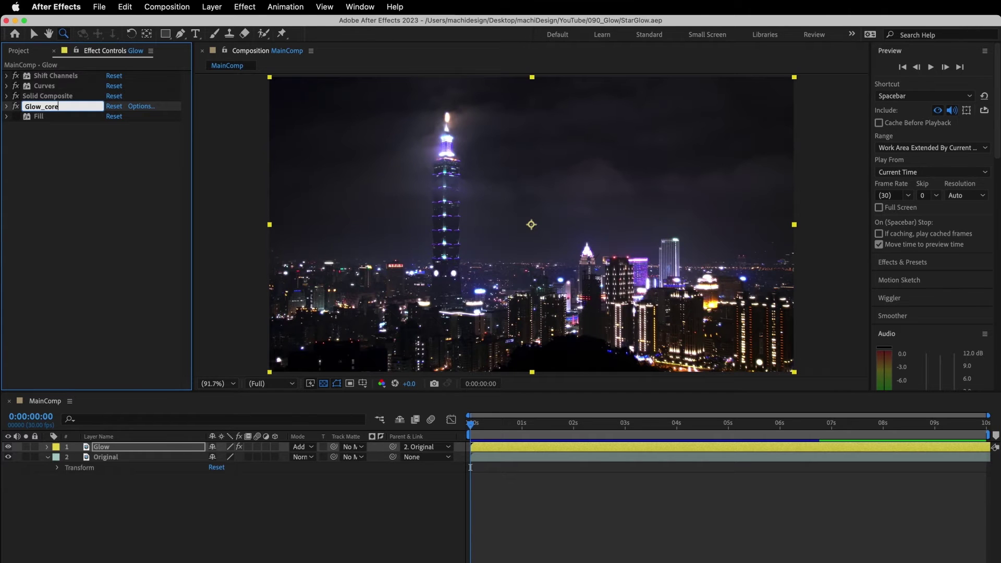
key(Return)
Step: Set Glow_core's Glow Radius to 6.0
click(7, 106)
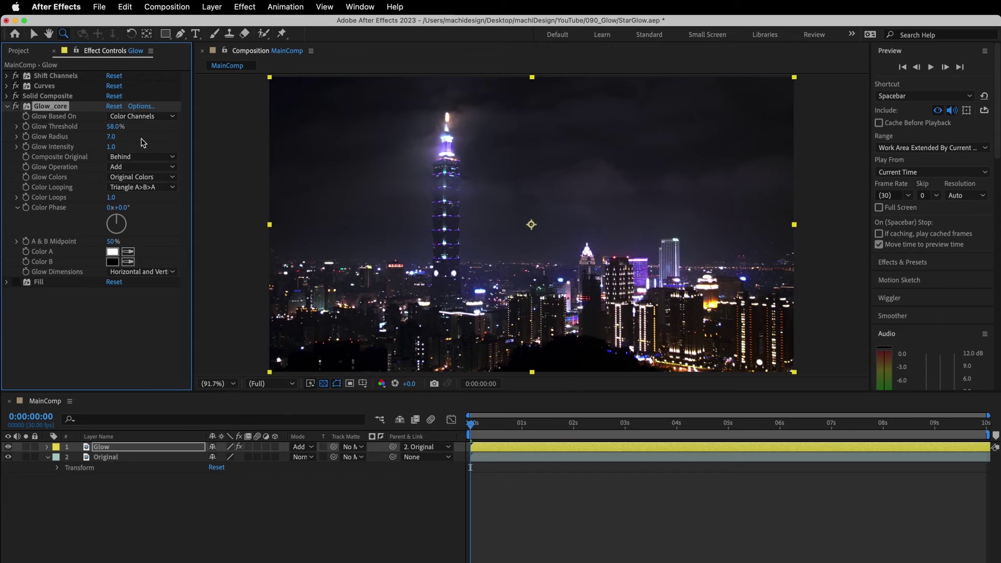
click(111, 137)
text(6)
key(Return)
click(7, 107)
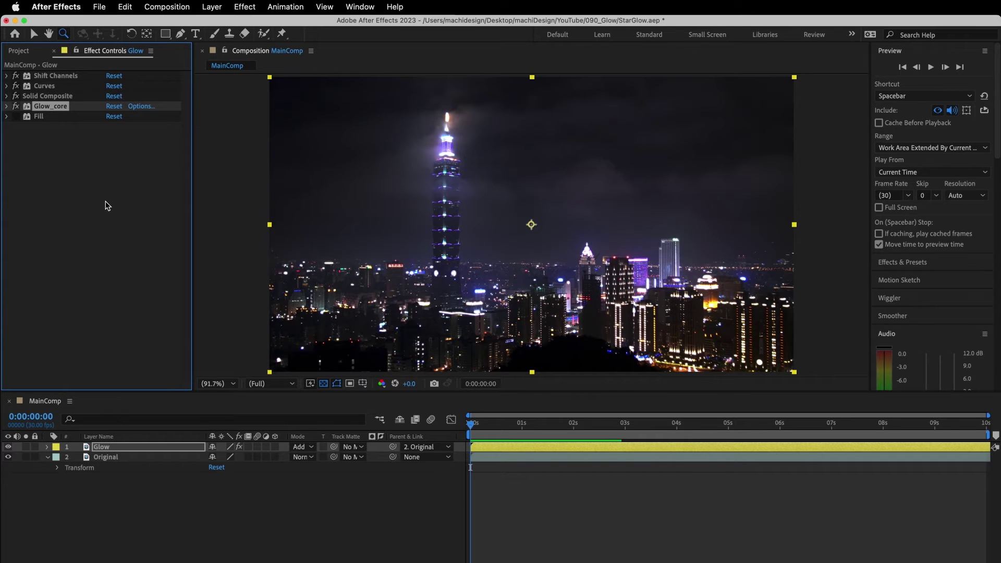
Step: Duplicate Glow_core as Glow_ambient_001 with a Glow Radius of 100
key(super+d)
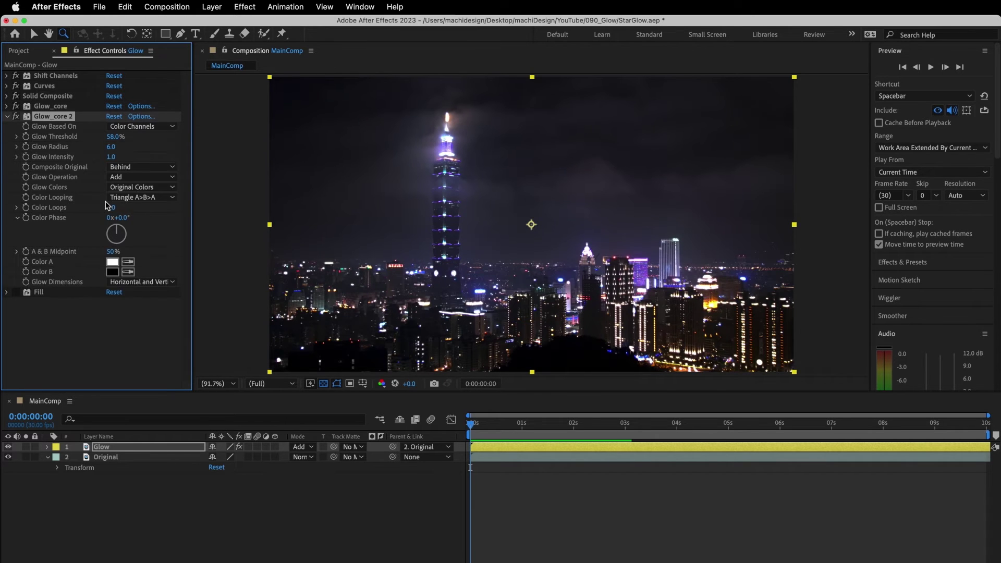
key(Return)
key(BackSpace)
key(BackSpace)
key(BackSpace)
text(ambient_001)
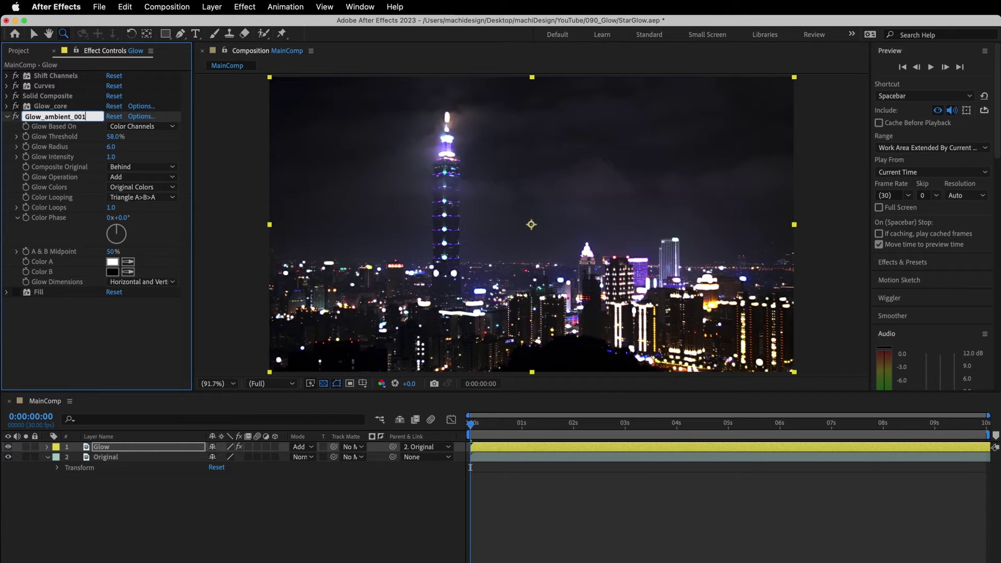
key(Return)
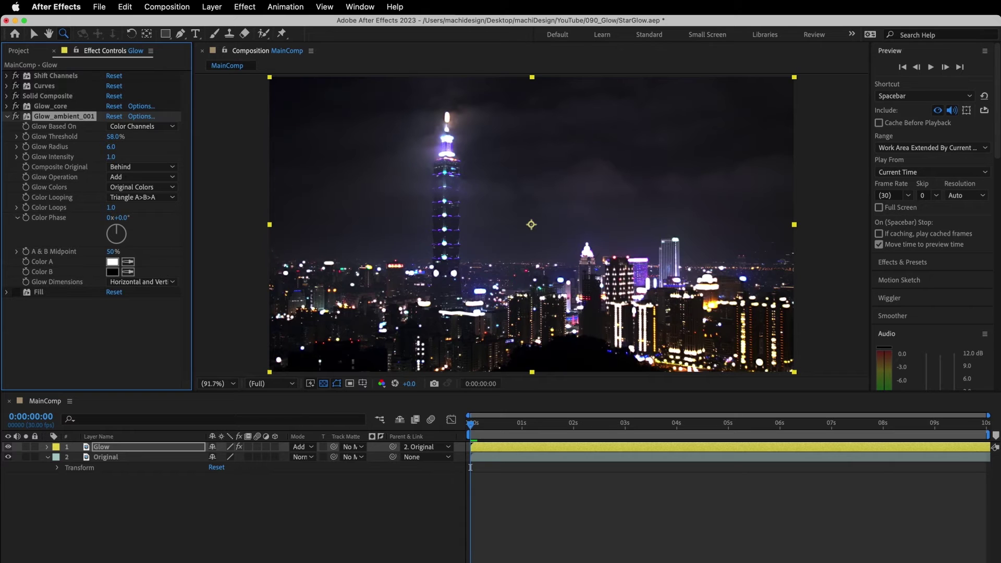
drag(111, 147, 139, 146)
mouse_move(139, 146)
mouse_down()
mouse_move(115, 148)
mouse_move(137, 152)
mouse_up()
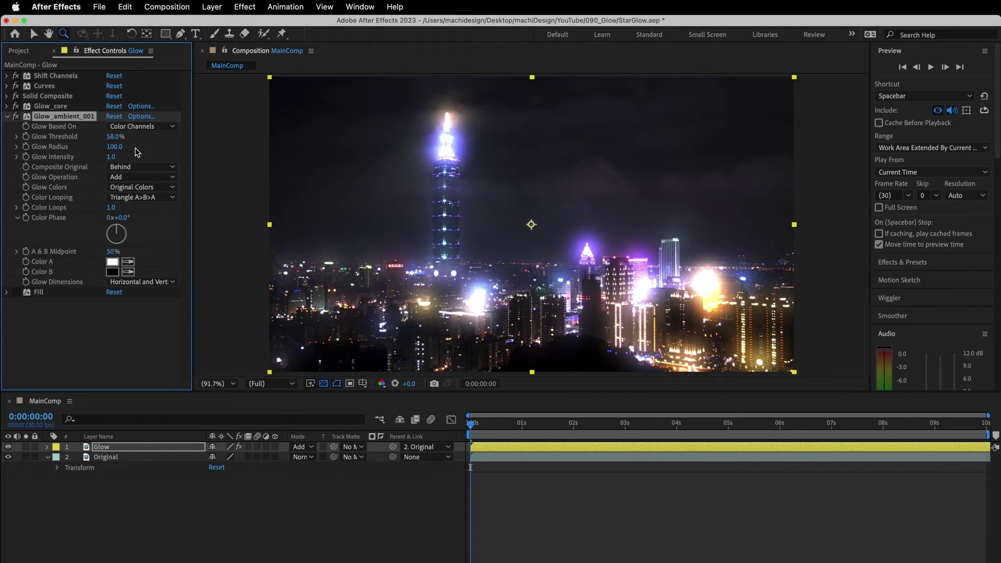
Step: Duplicate it again as Glow_ambient_002 with a Glow Radius of 200
key(super+d)
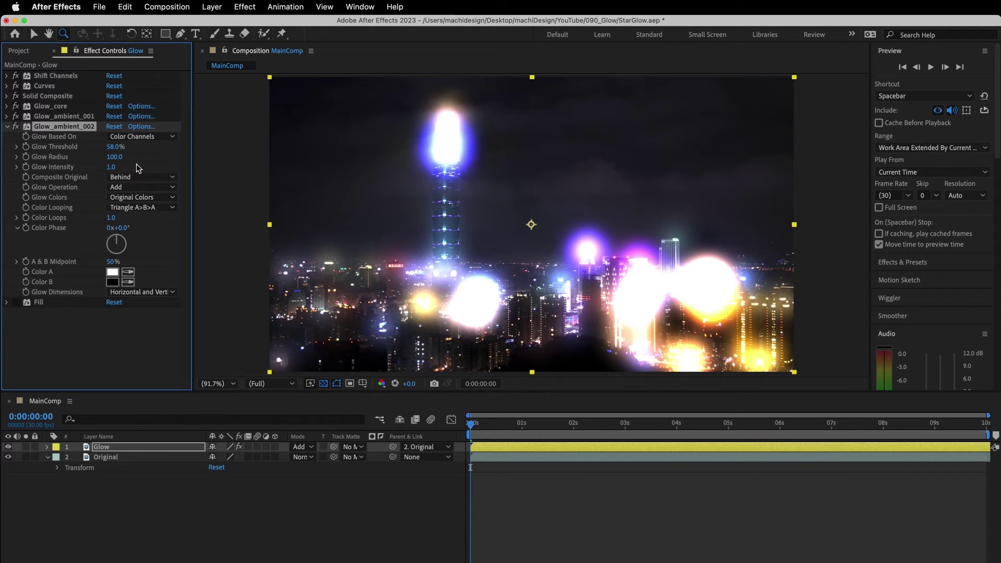
drag(114, 156, 177, 157)
shift+click(50, 106)
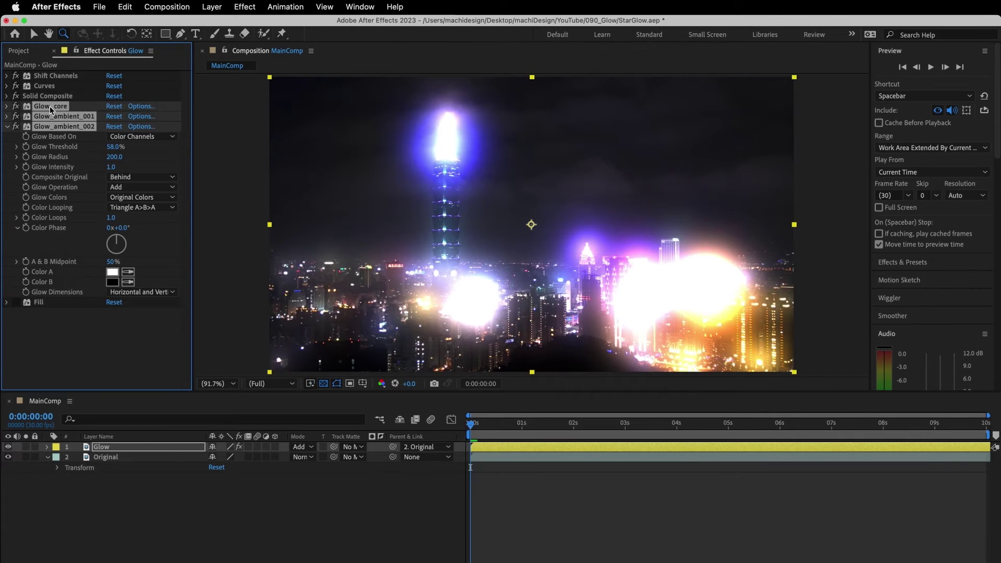
Step: Set Glow_core's Glow Intensity to 0.2
click(6, 107)
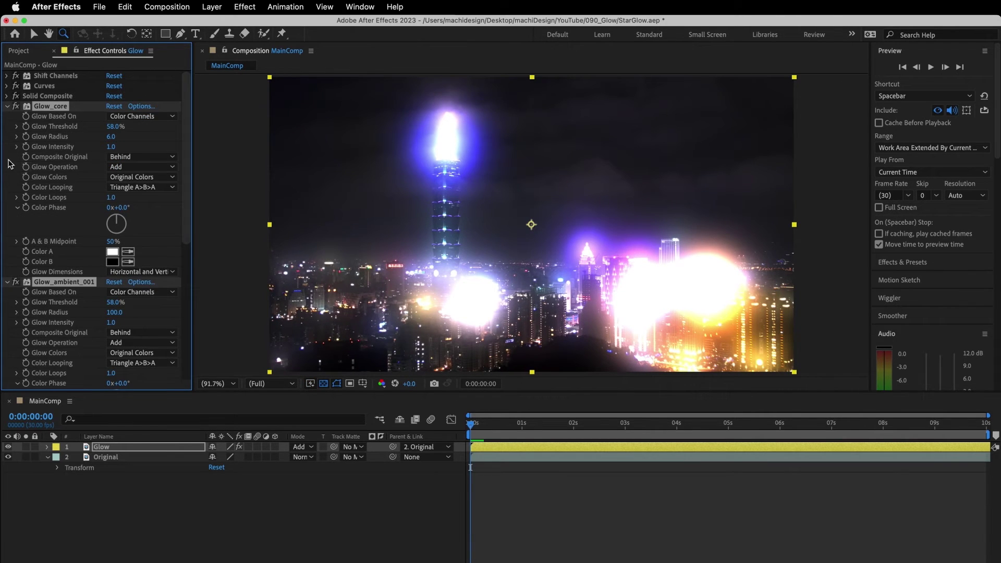
mouse_move(112, 151)
mouse_down()
mouse_move(82, 151)
mouse_move(102, 154)
mouse_up()
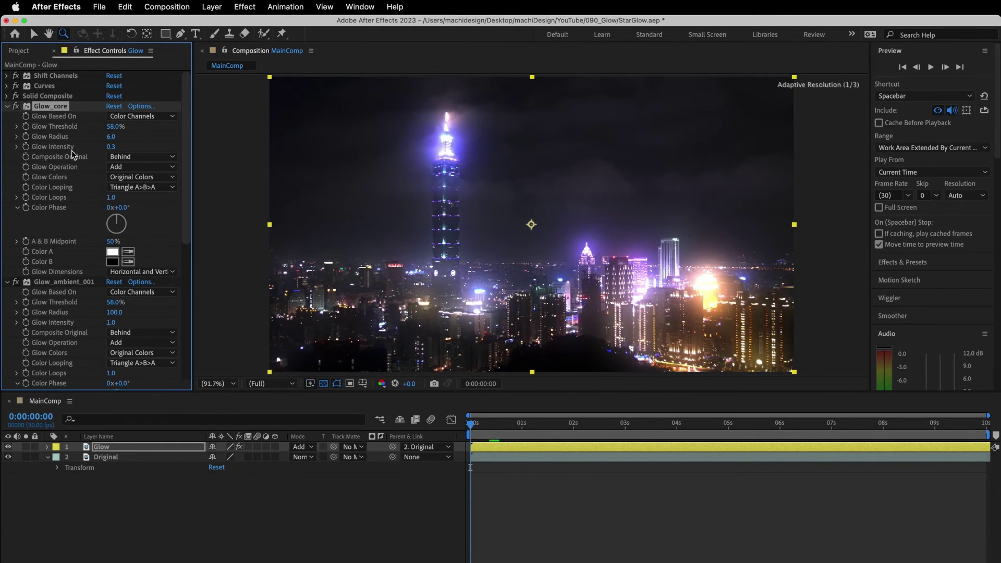
click(111, 146)
text(0.2)
key(Return)
Step: Scrub Glow_ambient_001's intensity to 0.4 and Glow_ambient_002's to 1.5
scroll(106, 235, down, 3)
drag(111, 233, 86, 235)
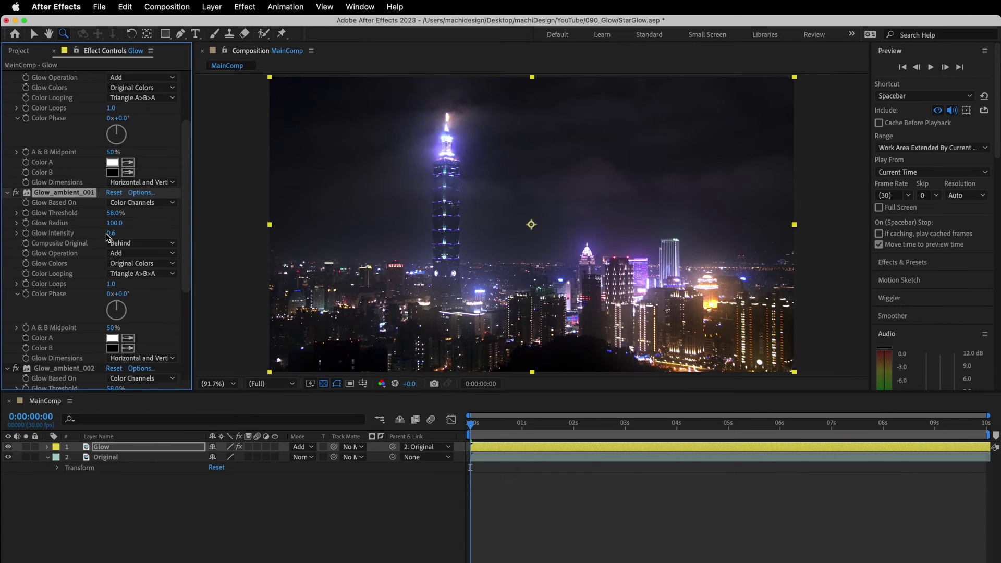
drag(110, 234, 100, 238)
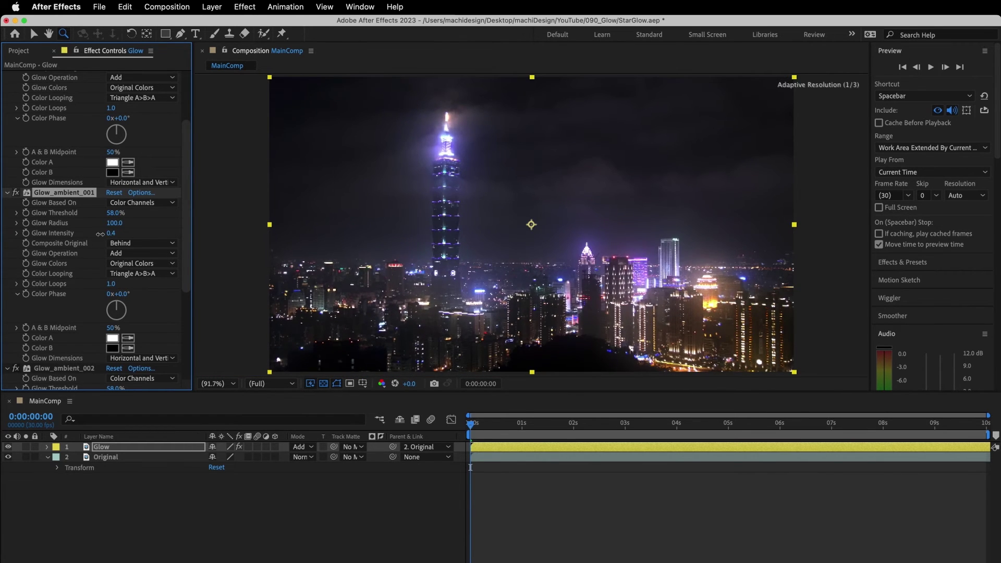
scroll(101, 238, down, 3)
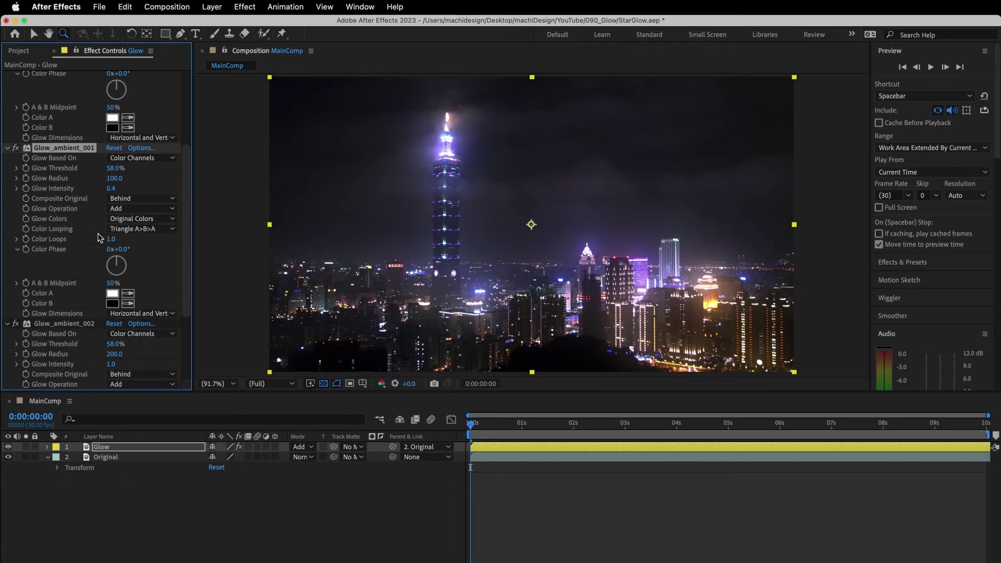
scroll(101, 239, down, 4)
scroll(103, 240, down, 3)
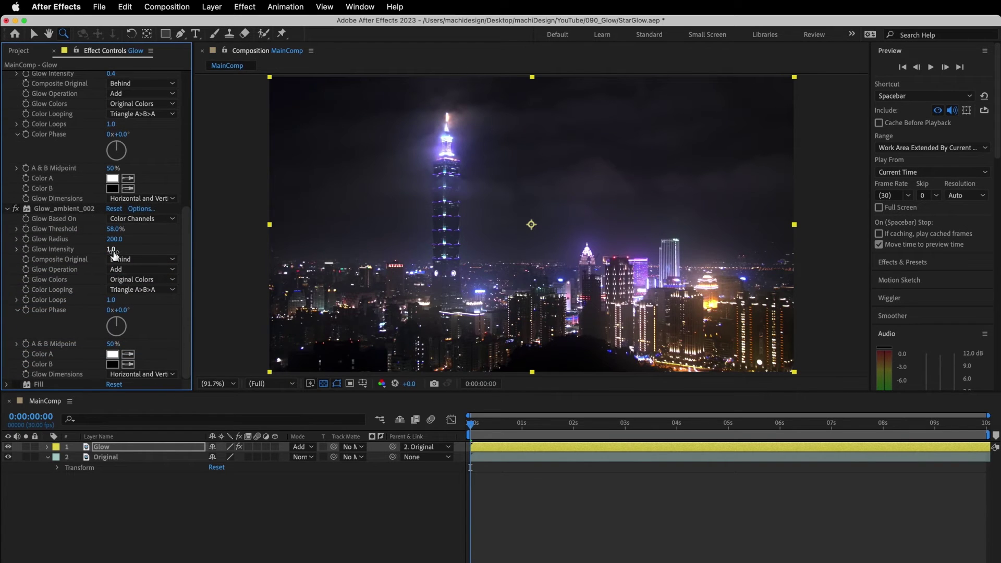
drag(112, 251, 146, 254)
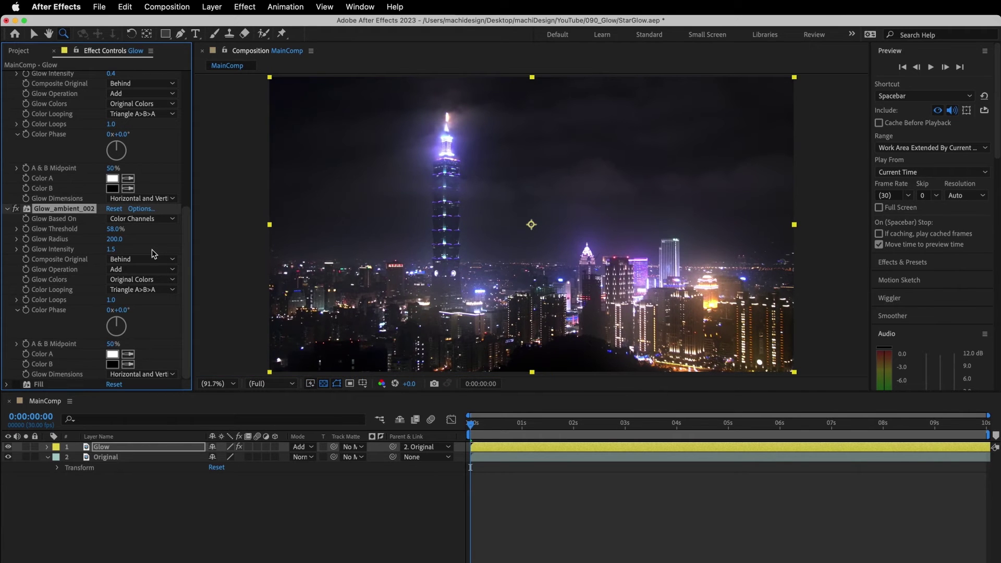
scroll(152, 249, up, 8)
scroll(151, 249, up, 8)
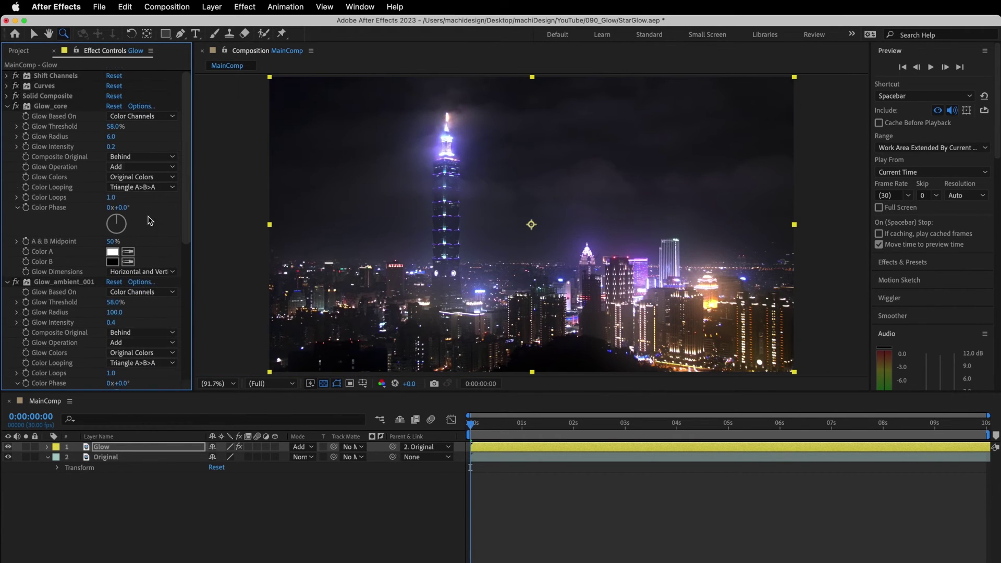
Step: Lower Glow_core's Glow Intensity to 0.1
click(112, 147)
text(0.1)
key(Return)
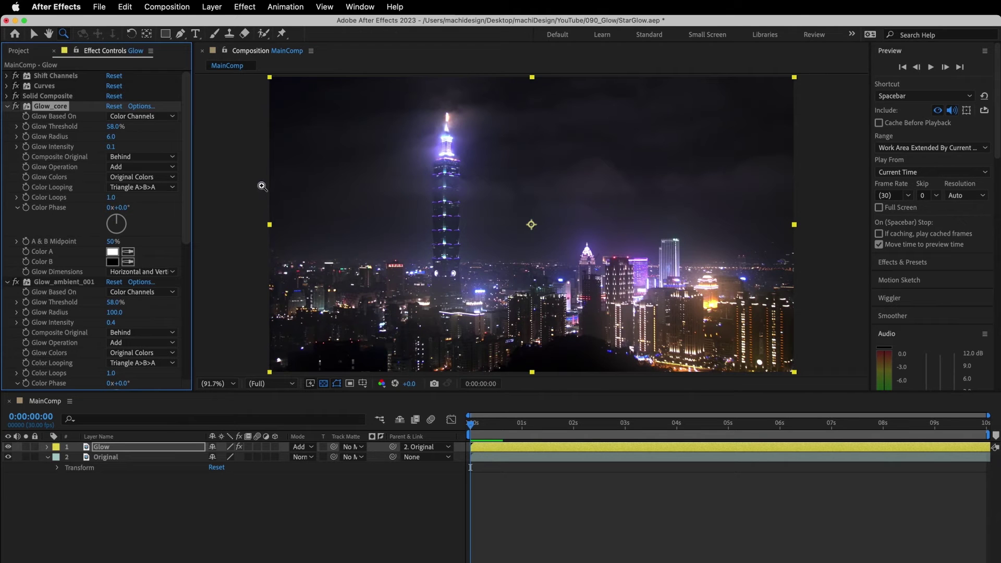
Step: Try other Glow Threshold values, undo back to 58.0%, and collapse all effects
drag(112, 126, 162, 129)
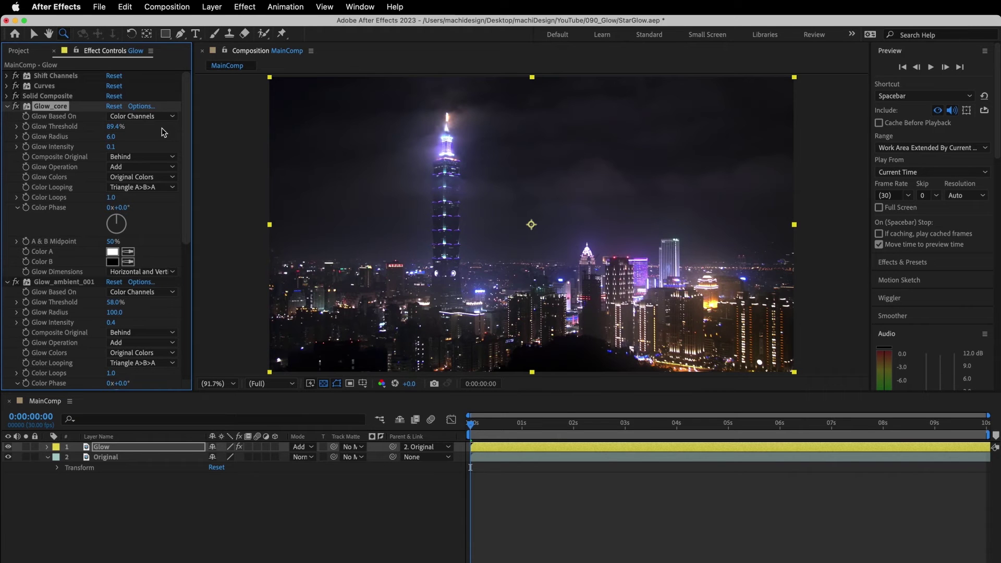
drag(115, 127, 57, 131)
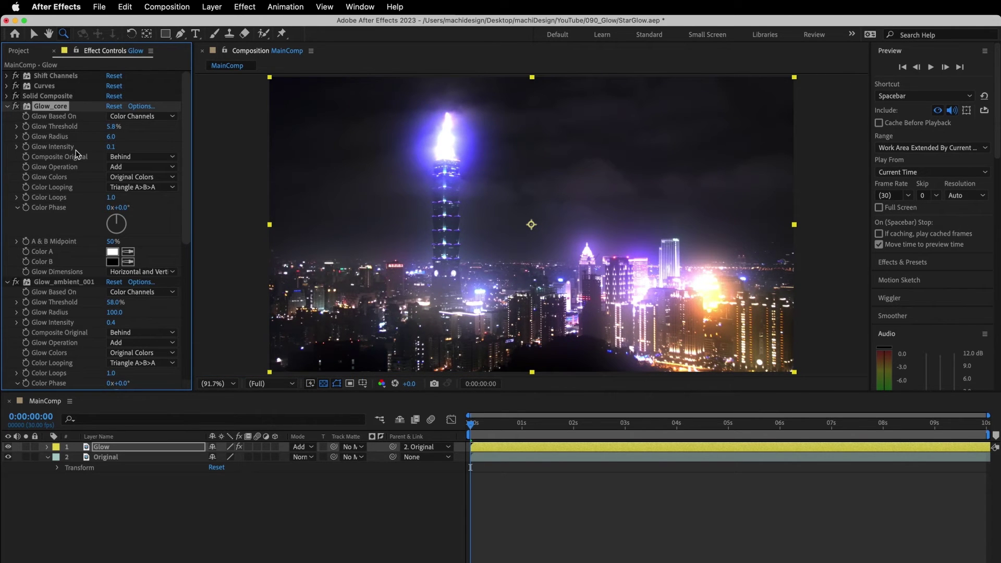
key(super+z)
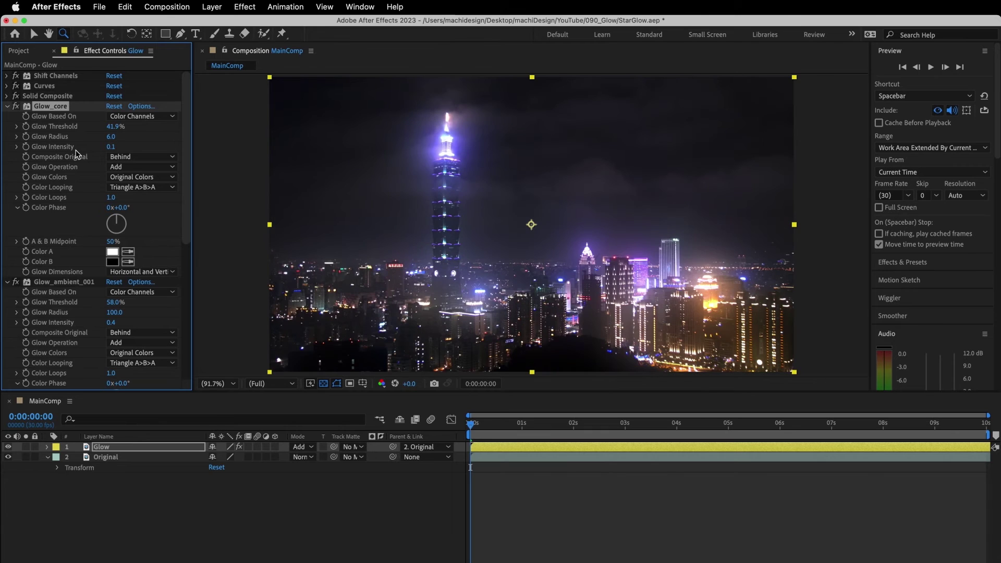
key(super+z)
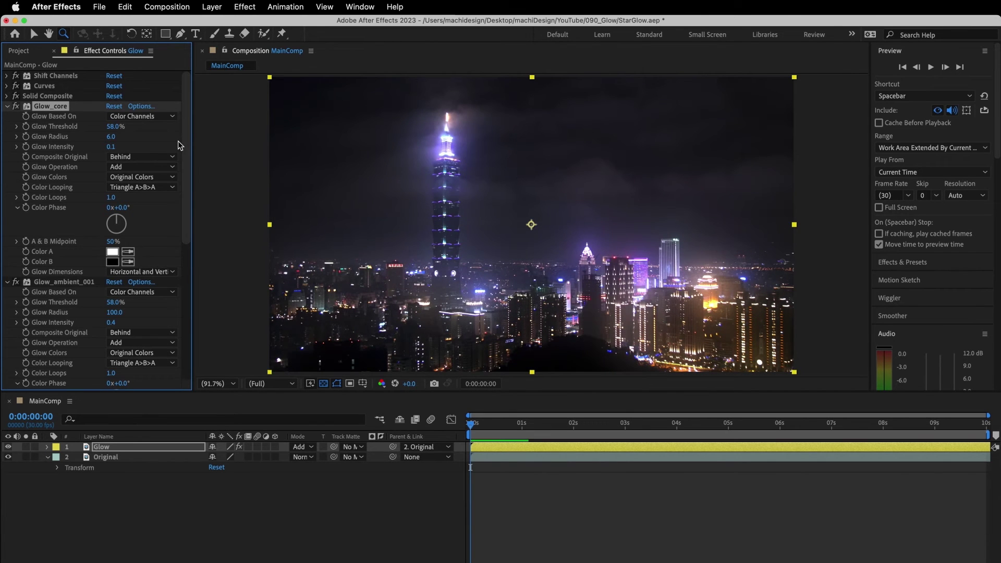
key(super+grave)
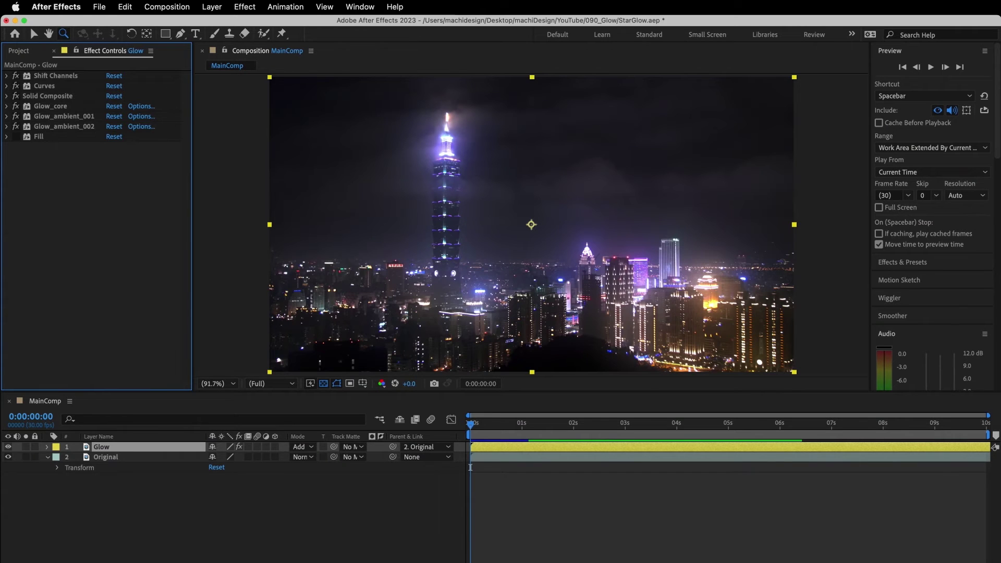
Step: Duplicate Glow_core as Glow_Horizontal, limited to horizontal glow with radius 150
click(70, 107)
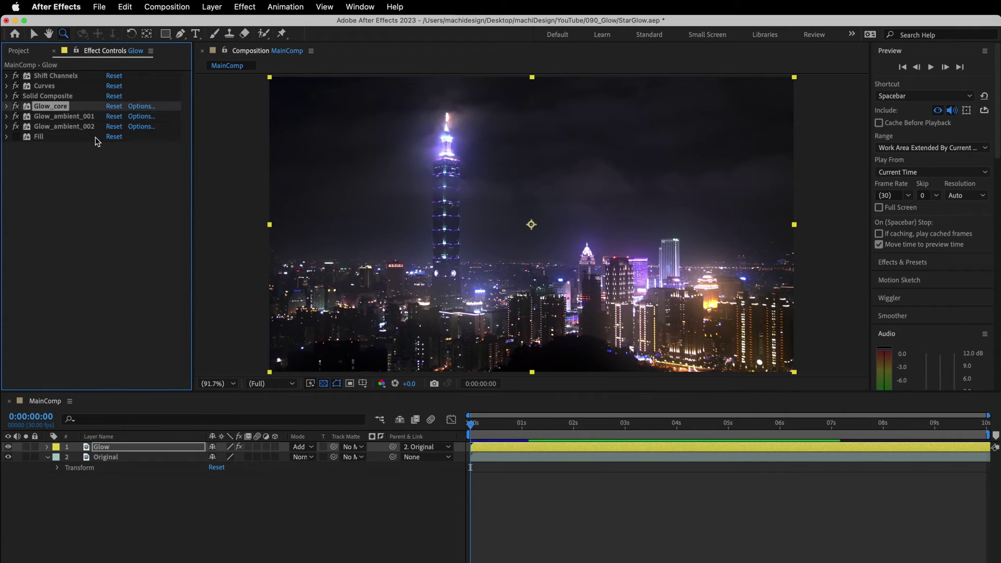
key(super+d)
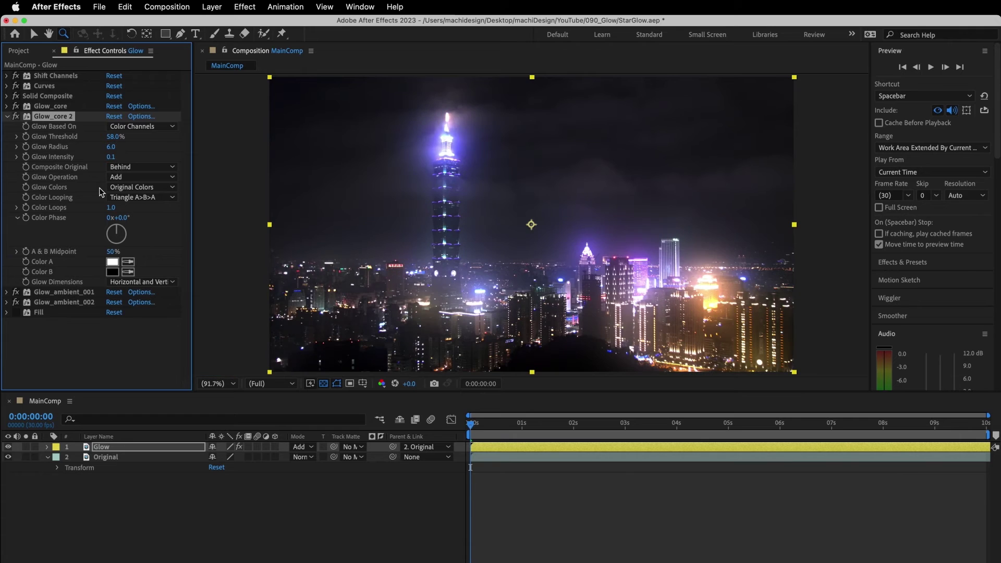
key(Return)
text(Glow_Horizontal)
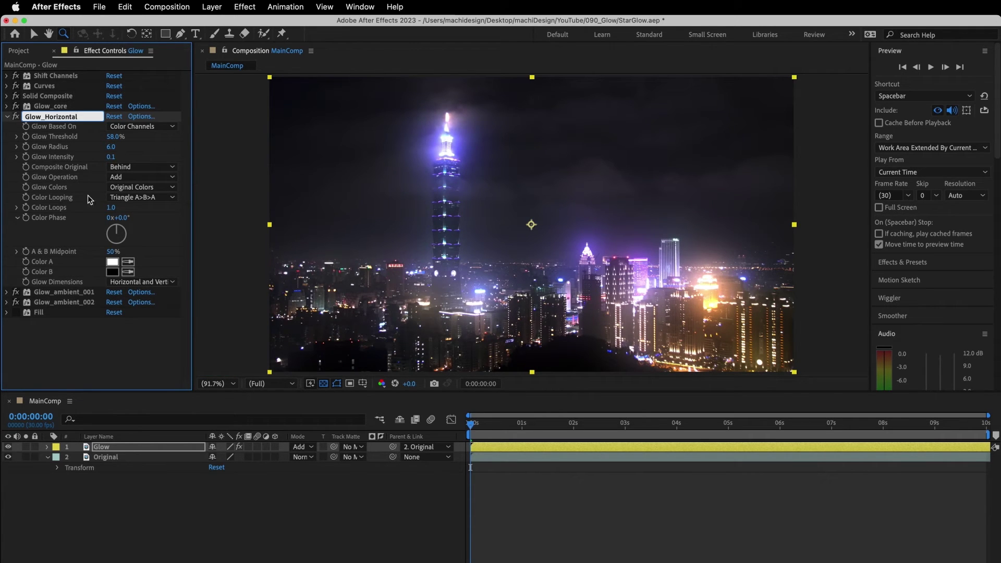
key(Return)
click(168, 282)
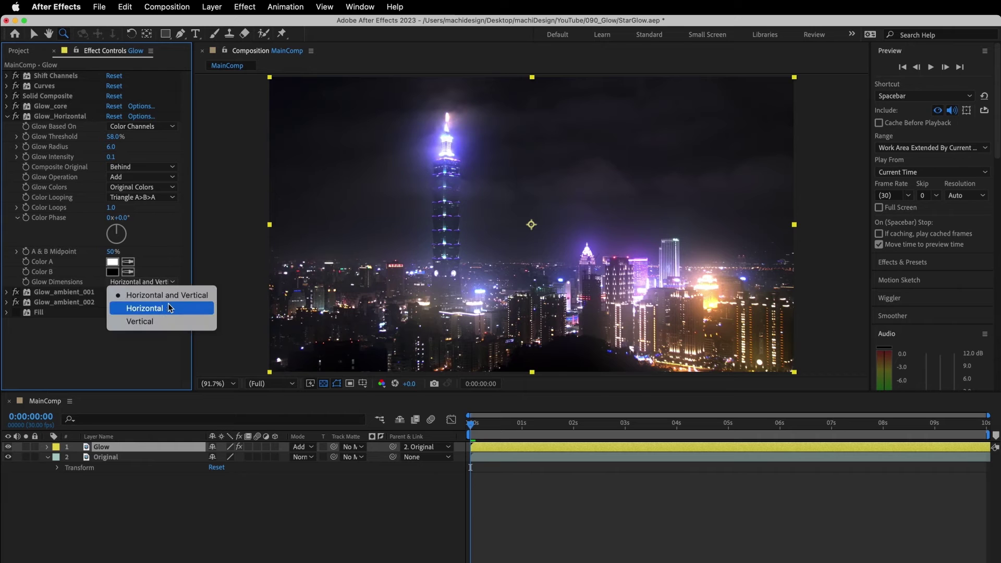
click(168, 308)
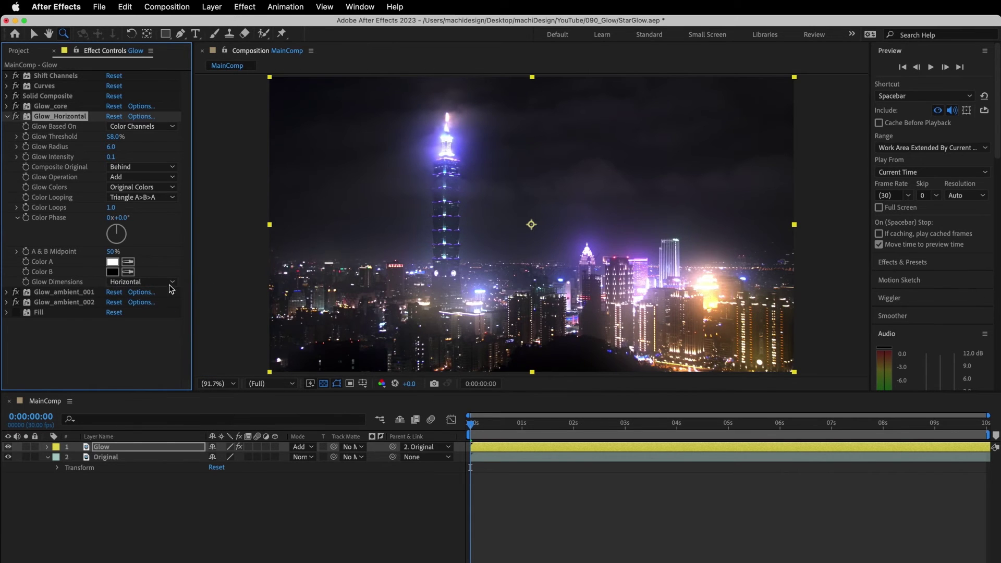
drag(111, 148, 180, 146)
click(123, 148)
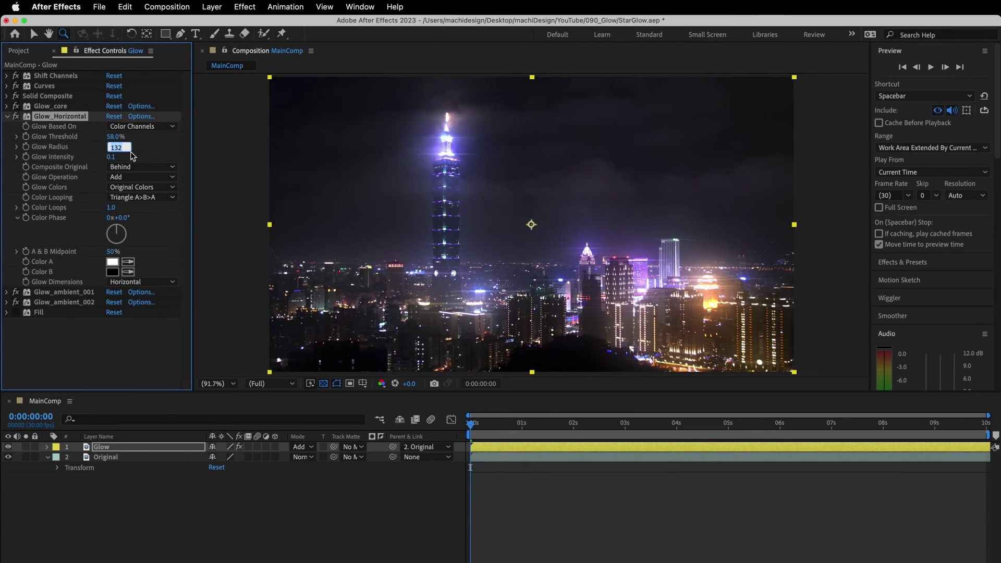
text(150)
key(Return)
click(6, 116)
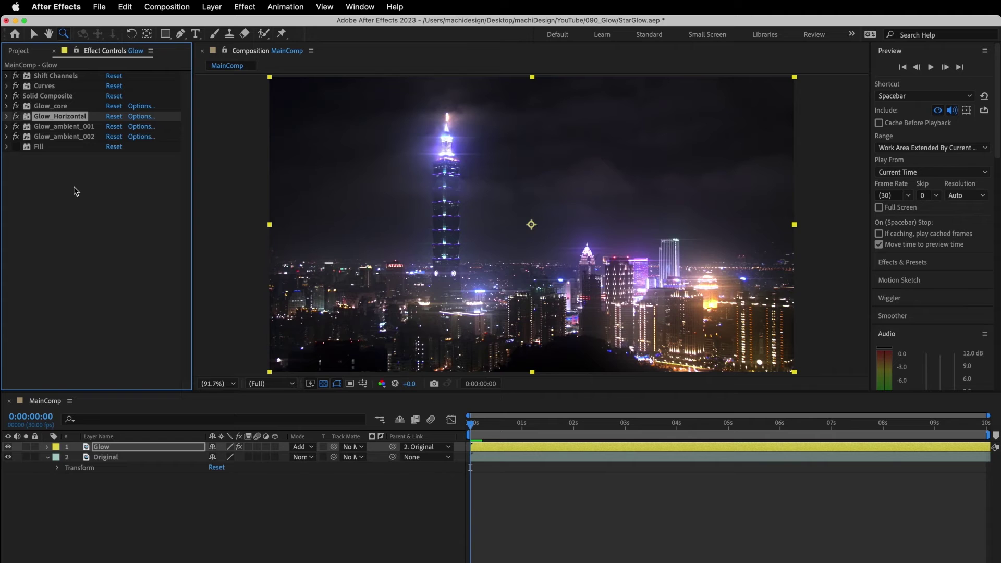
Step: Duplicate Glow_Horizontal as Glow_Vertical with Glow Dimensions set to Vertical
key(super+d)
key(Return)
key(Right)
key(BackSpace)
key(BackSpace)
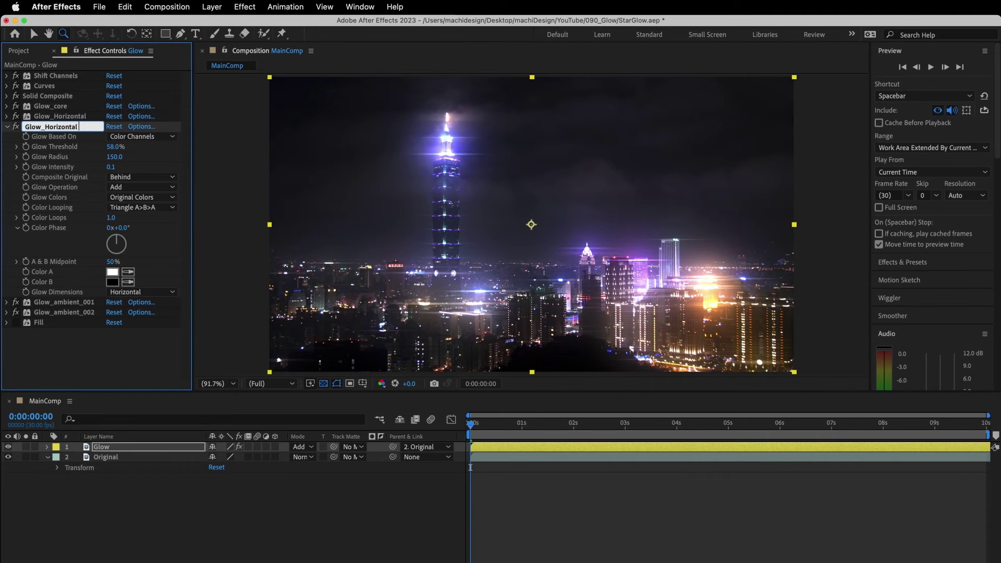
key(BackSpace)
key(BackSpace)
key(BackSpace)
text(Vertical)
key(Return)
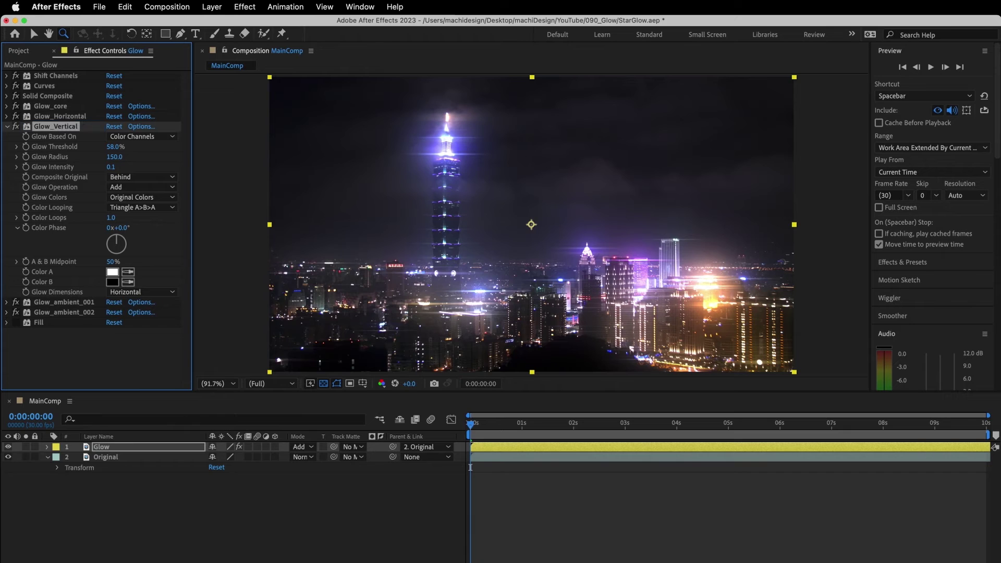
click(165, 295)
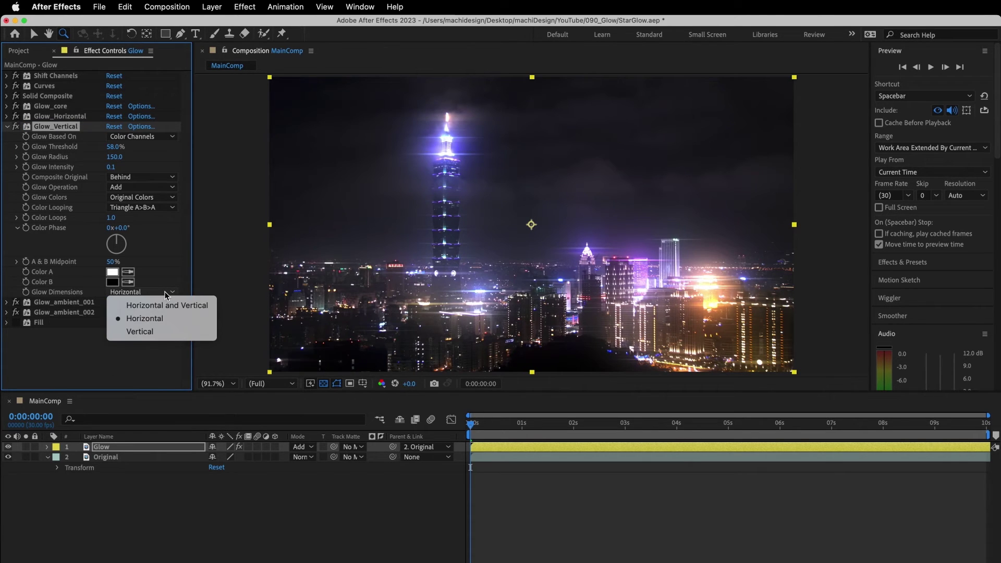
click(168, 331)
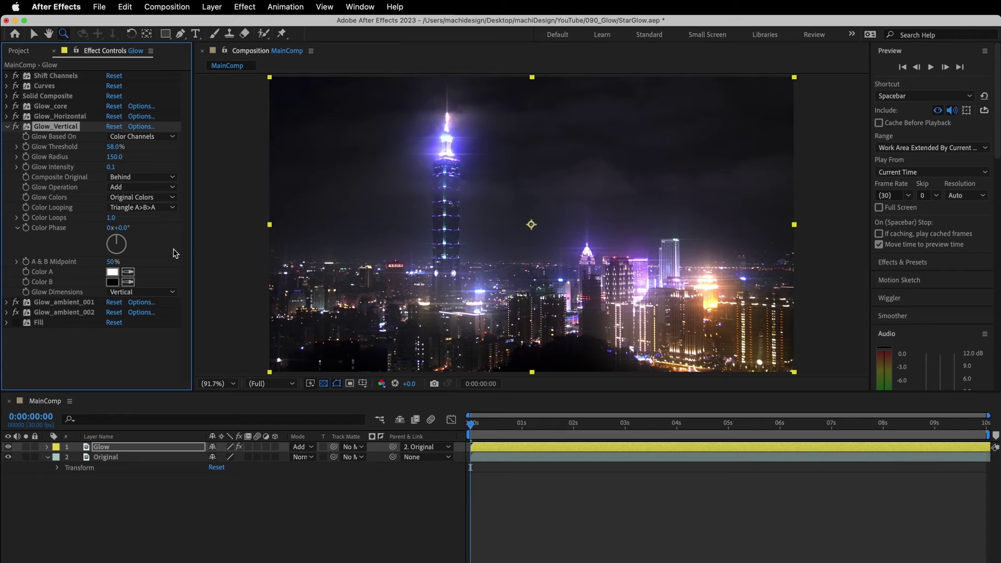
click(8, 106)
click(112, 146)
Step: Commit Glow_core's intensity at 0.1 and scrub Glow_ambient_001's intensity from 0.3 to 0.2
text(0.1)
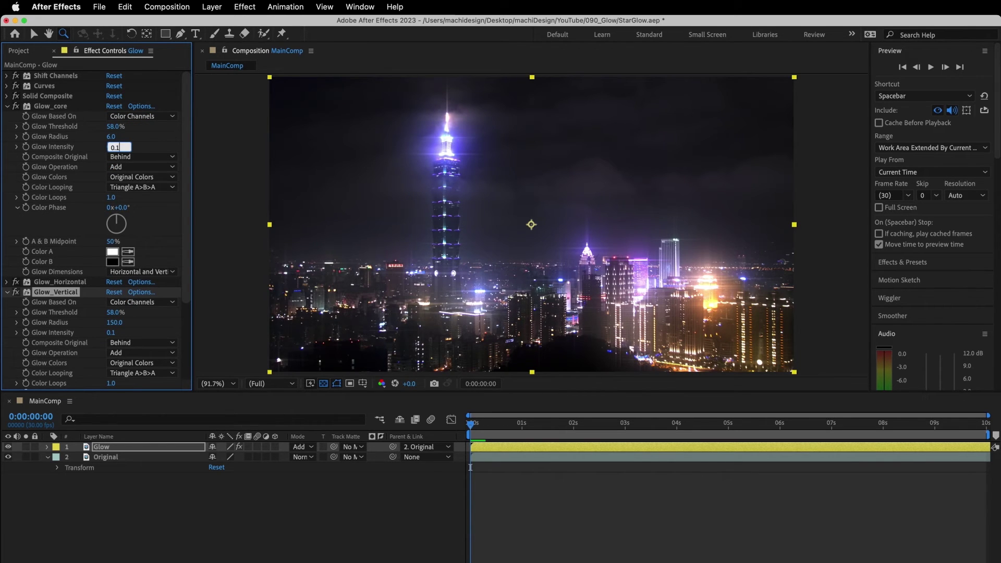
key(Return)
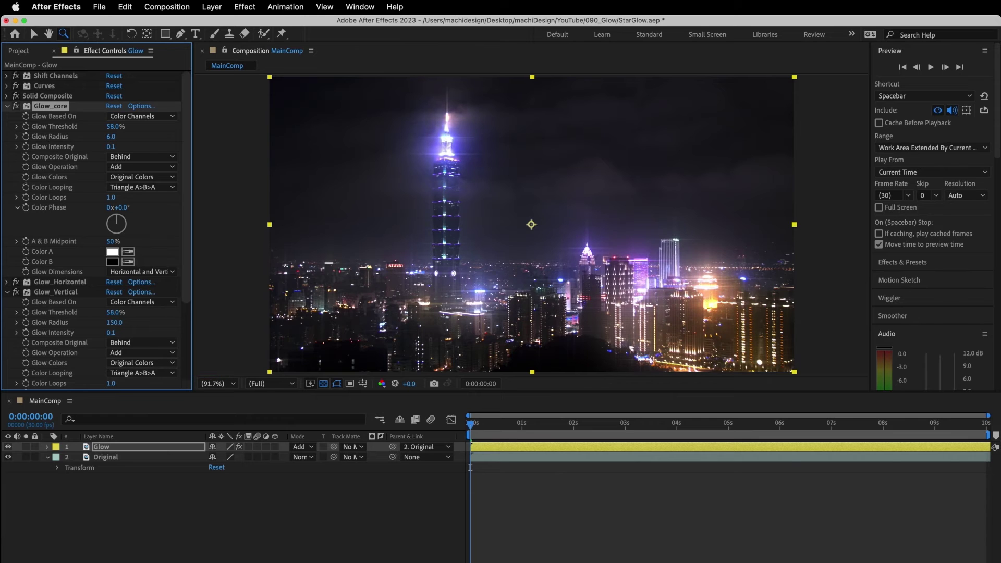
click(7, 105)
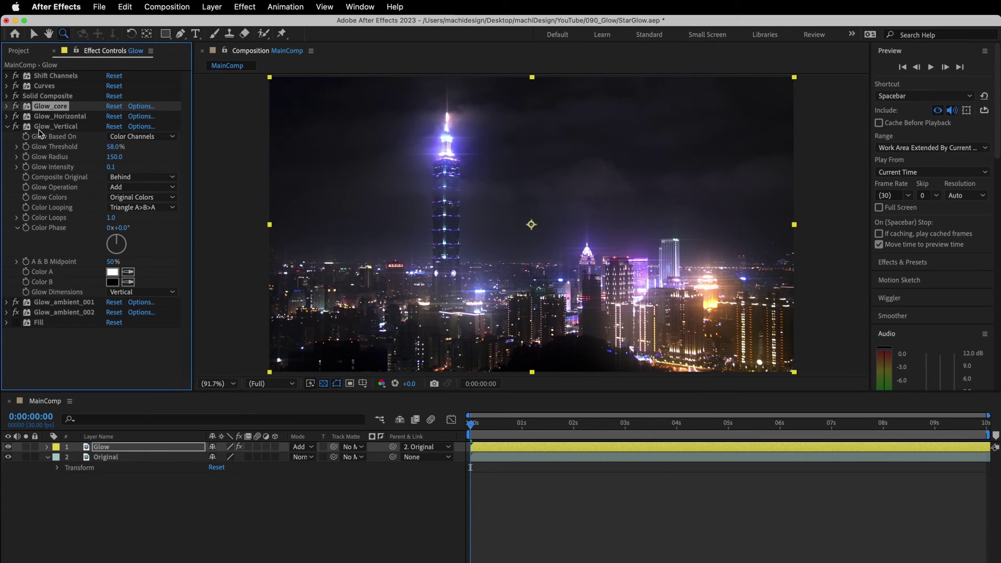
click(7, 302)
scroll(52, 234, down, 4)
mouse_move(110, 242)
mouse_down()
mouse_move(170, 241)
mouse_move(107, 244)
mouse_up()
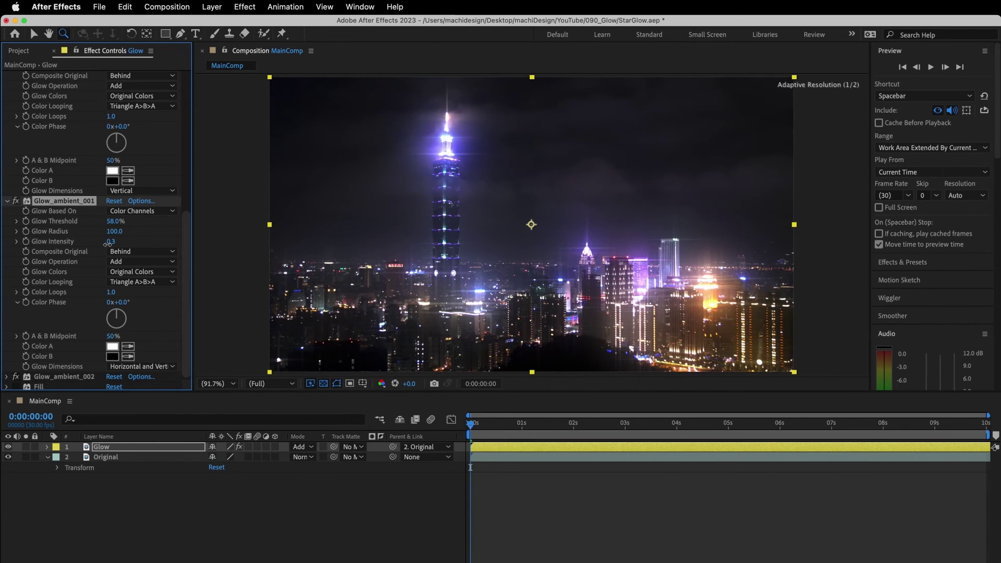
drag(108, 245, 105, 245)
Step: Check Glow_ambient_002's settings, then collapse all effects in the stack
click(7, 377)
scroll(89, 260, down, 4)
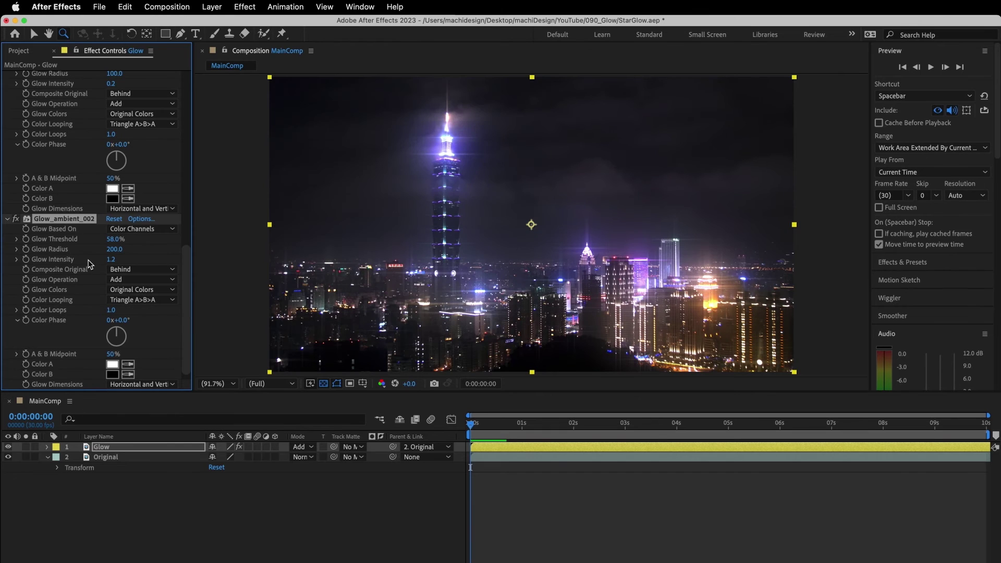
key(super+grave)
click(245, 7)
mouse_move(333, 164)
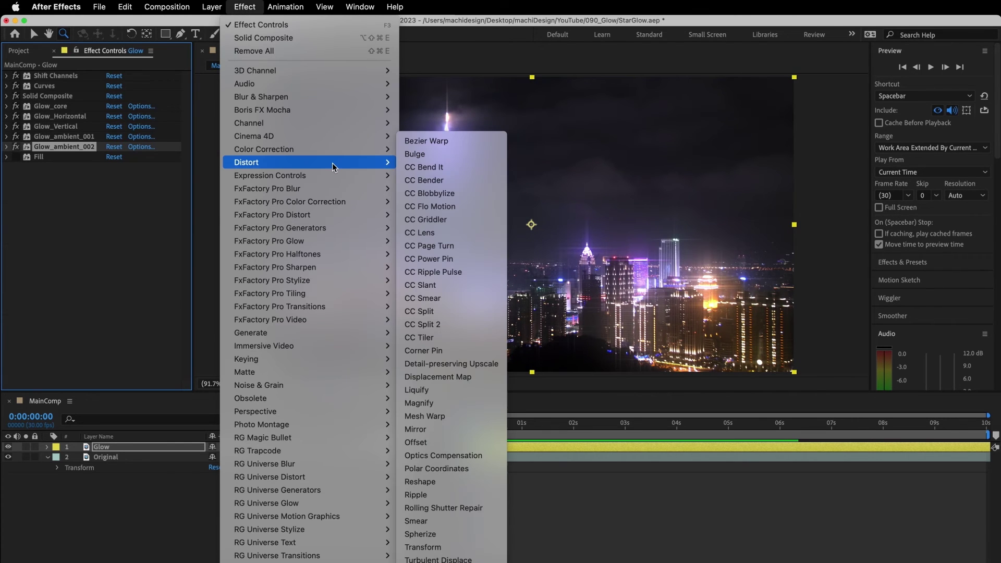
Step: Add a Transform effect above Glow_core and link layer Rotation to its rotation times -1
click(472, 547)
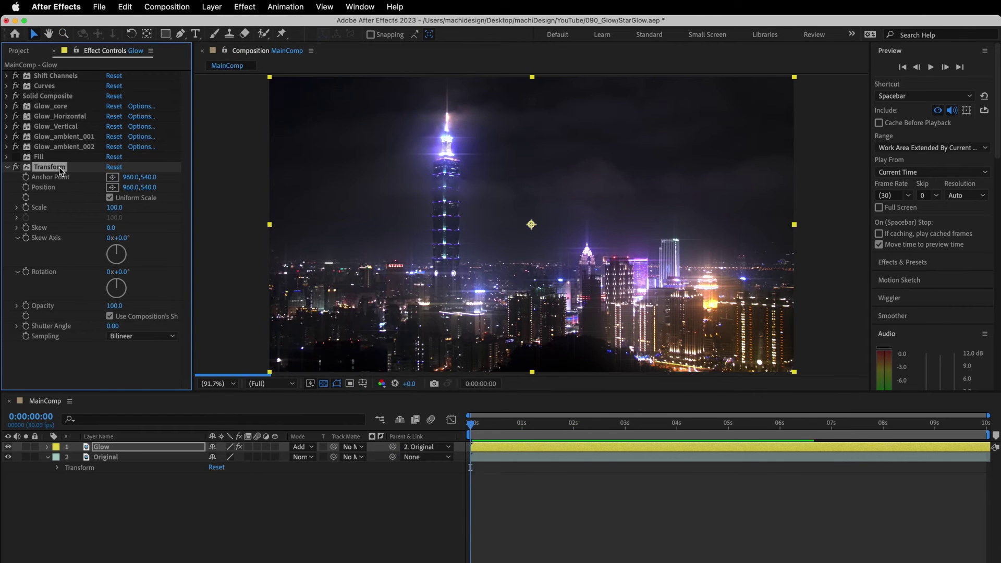
drag(59, 166, 67, 103)
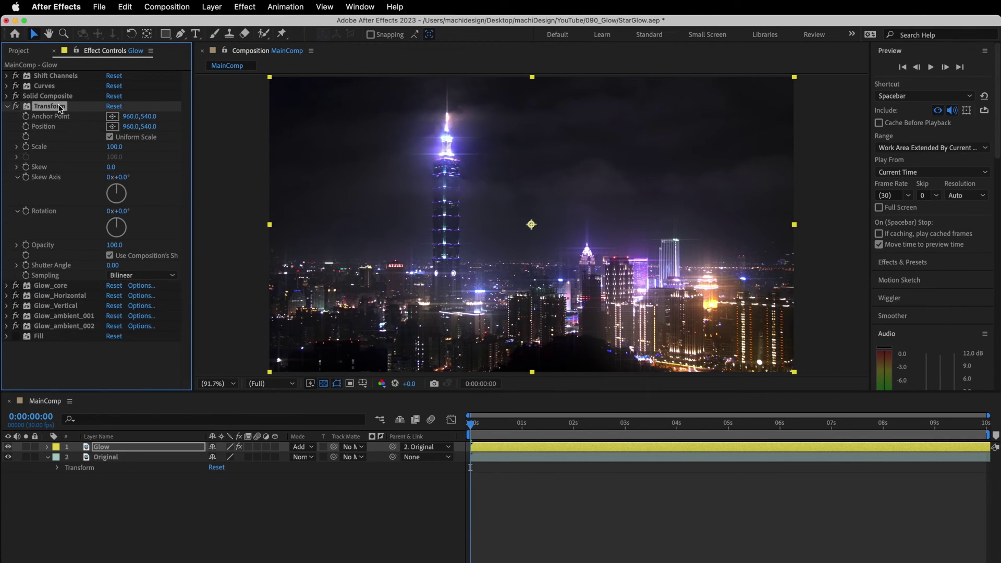
click(48, 447)
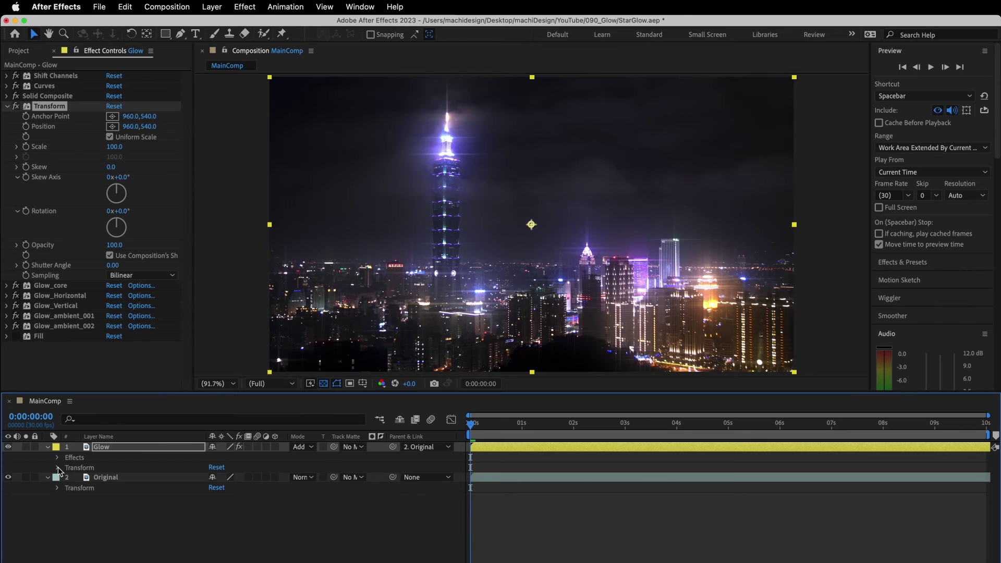
click(58, 468)
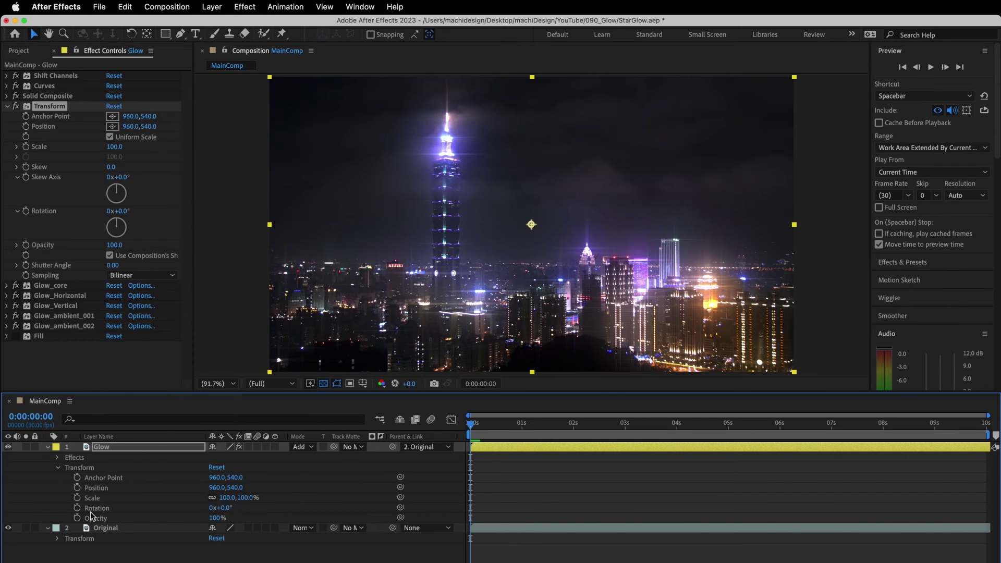
alt+click(77, 508)
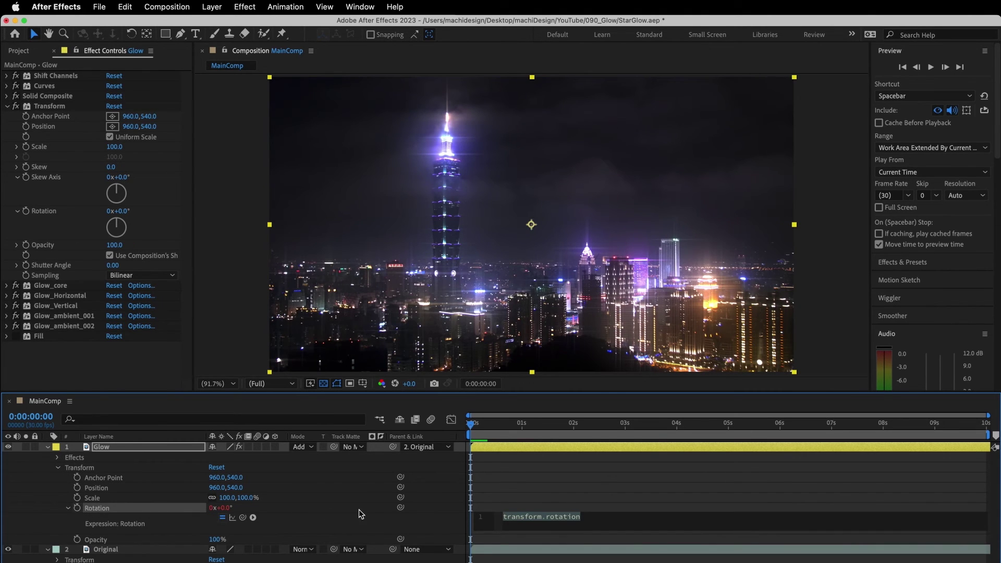
drag(401, 508, 76, 215)
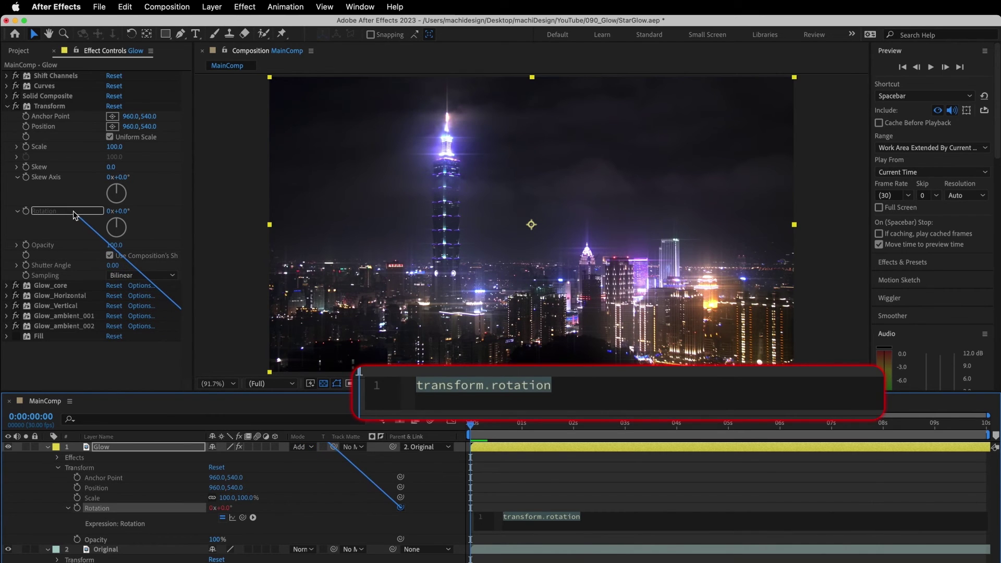
text(* -1)
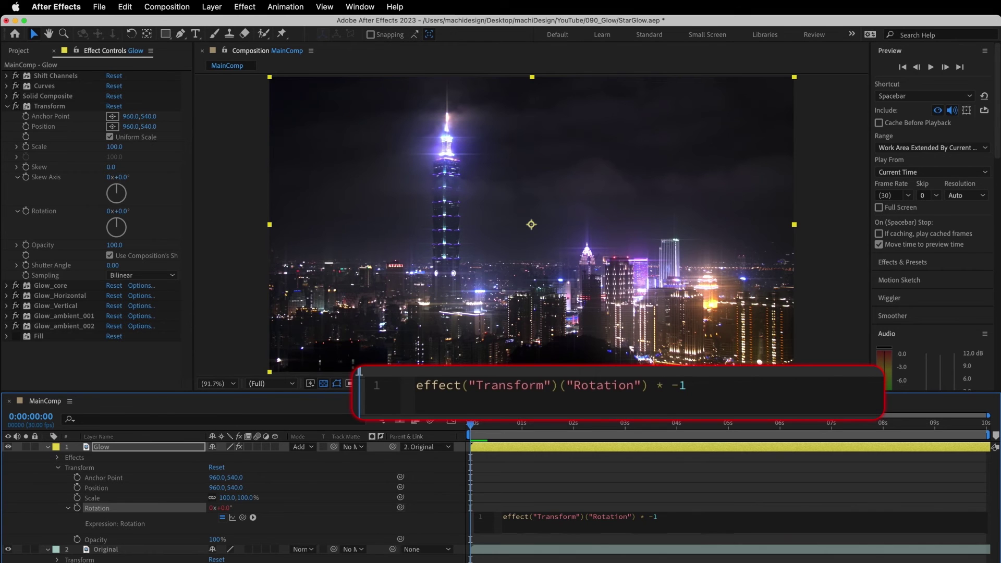
text(;)
click(732, 493)
Step: Rotate the Transform effect to 31° and add an Angle Control to the Glow layer
drag(122, 212, 142, 215)
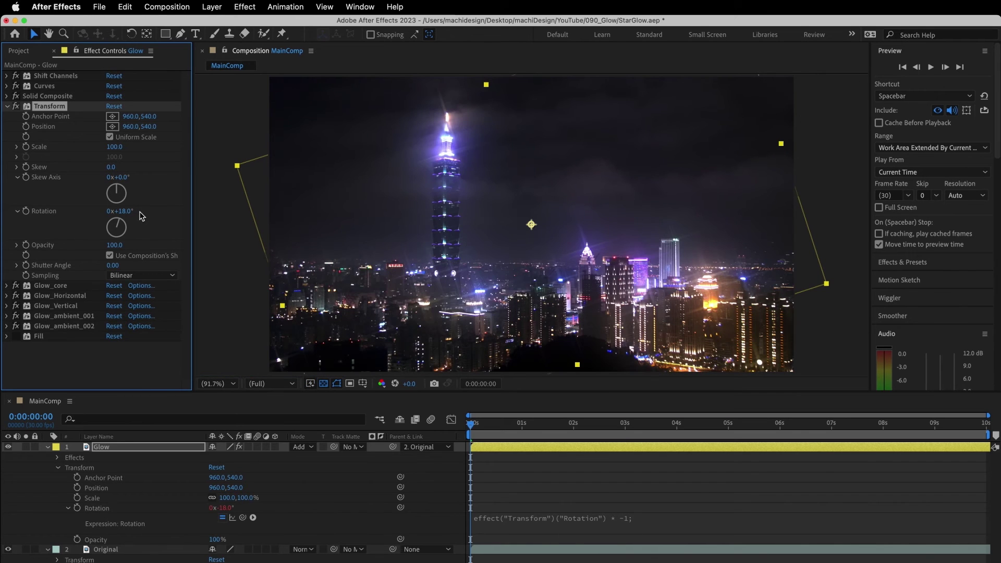
drag(124, 211, 137, 216)
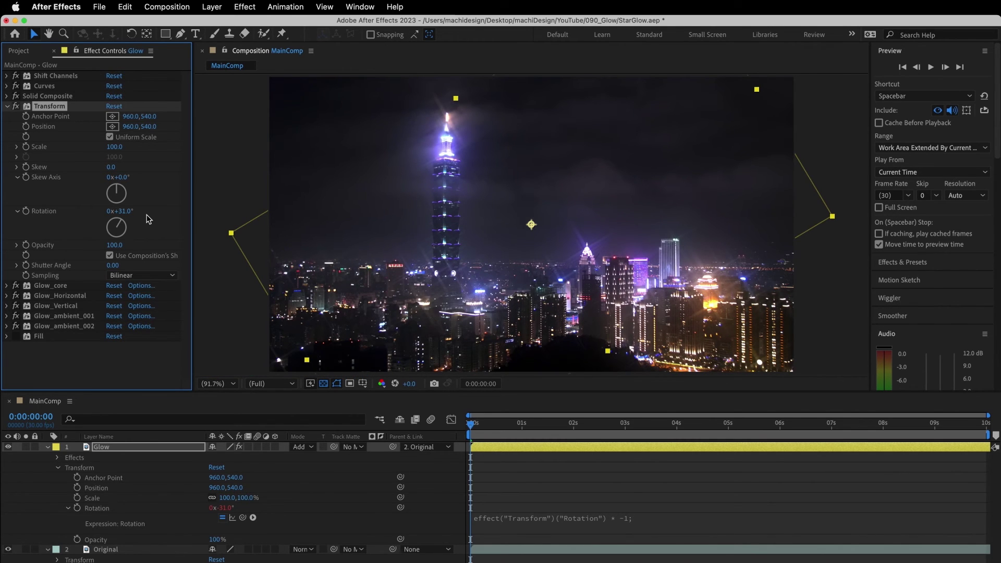
click(243, 7)
mouse_move(350, 178)
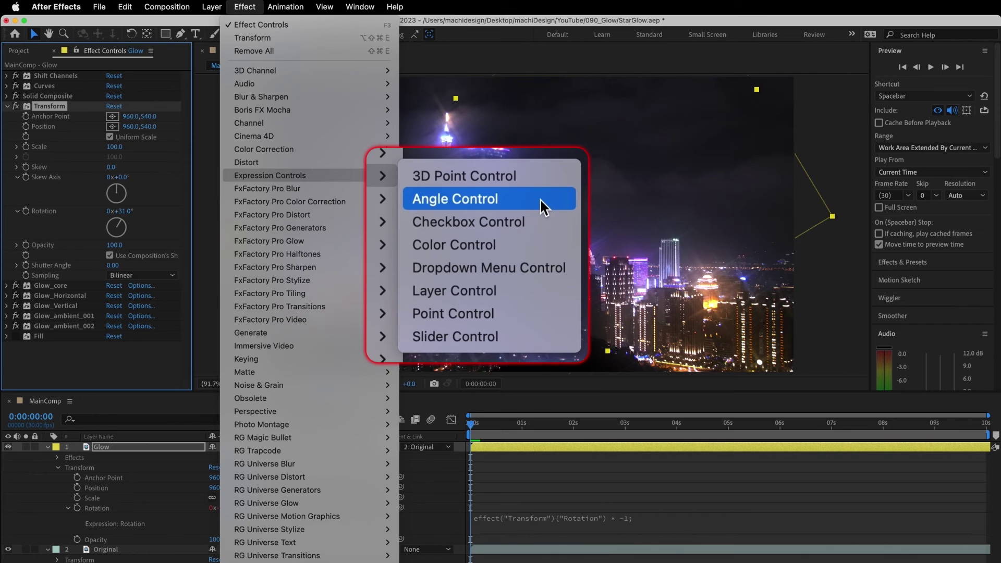
click(540, 200)
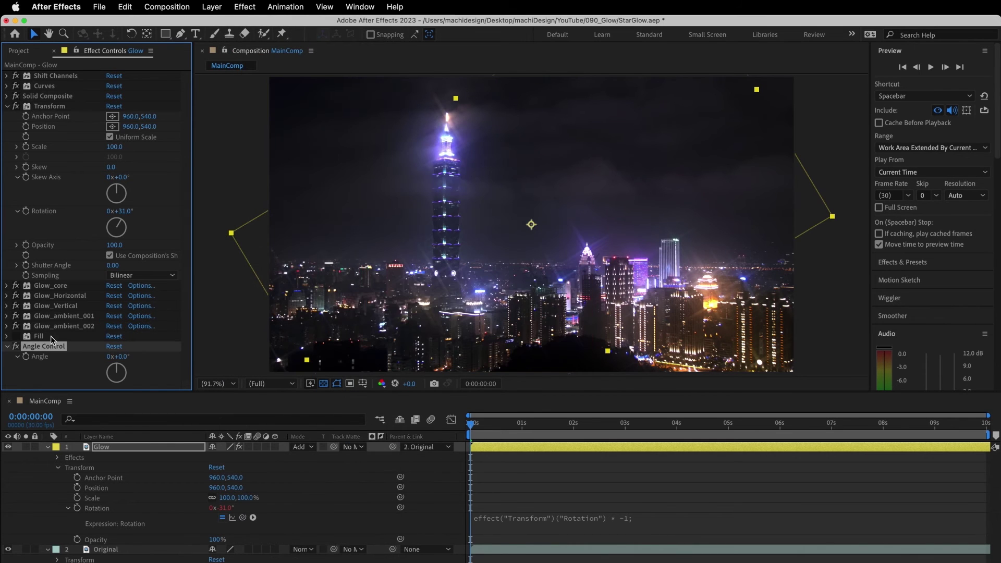
Step: Move Angle Control above Glow_core and link Transform Rotation to its Angle, inverted with * -1
drag(48, 349, 58, 288)
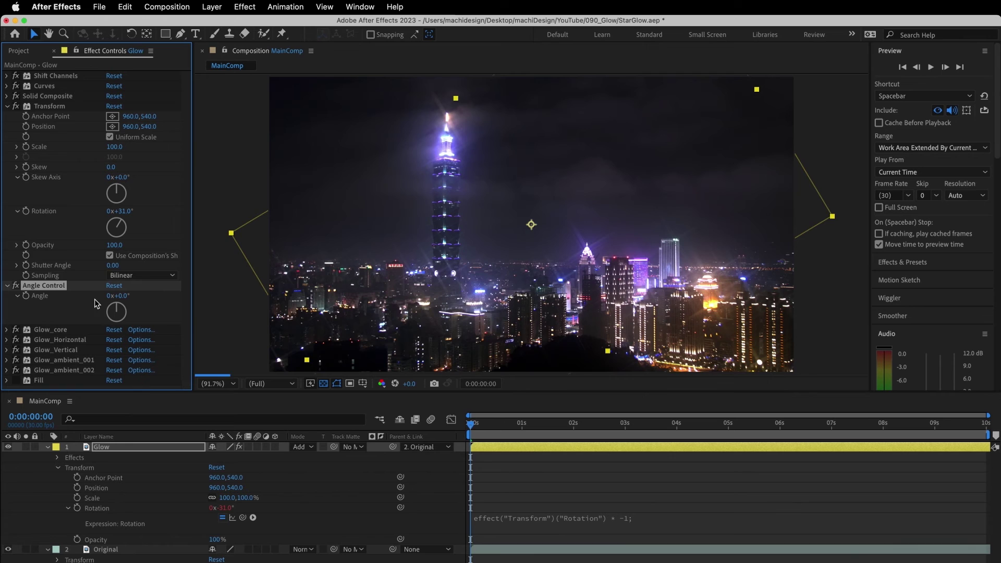
alt+click(26, 212)
scroll(550, 498, down, 3)
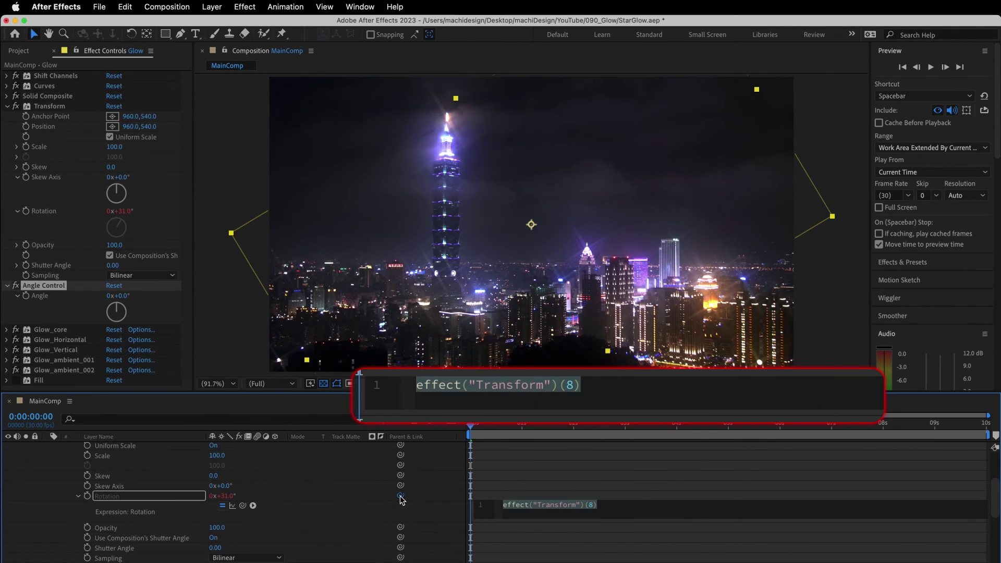
mouse_move(400, 496)
mouse_down()
mouse_move(113, 363)
mouse_move(62, 301)
mouse_up()
text(* -1;)
click(605, 474)
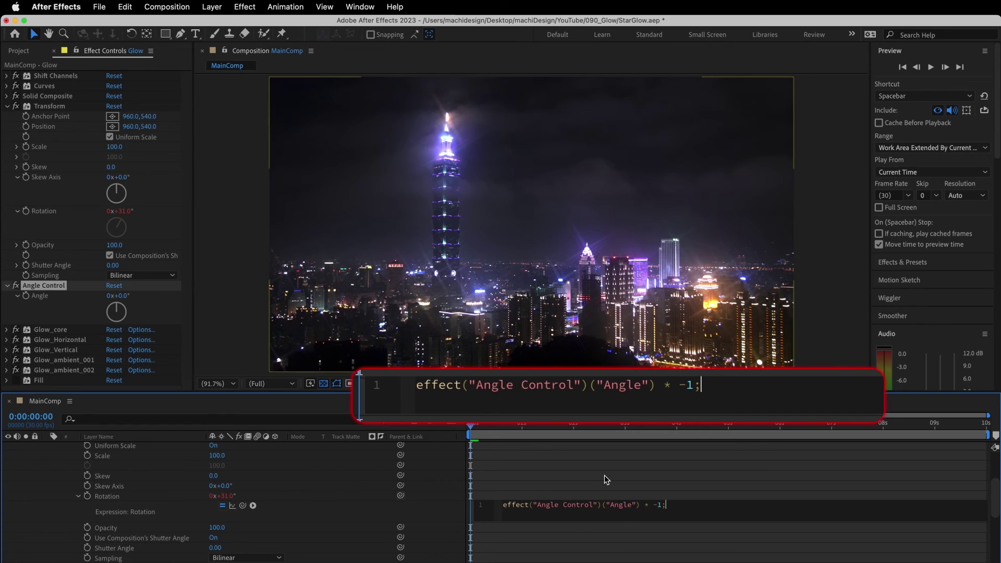
Step: Set the Angle to 30° and give it the expression value + time * 1
drag(124, 302, 152, 304)
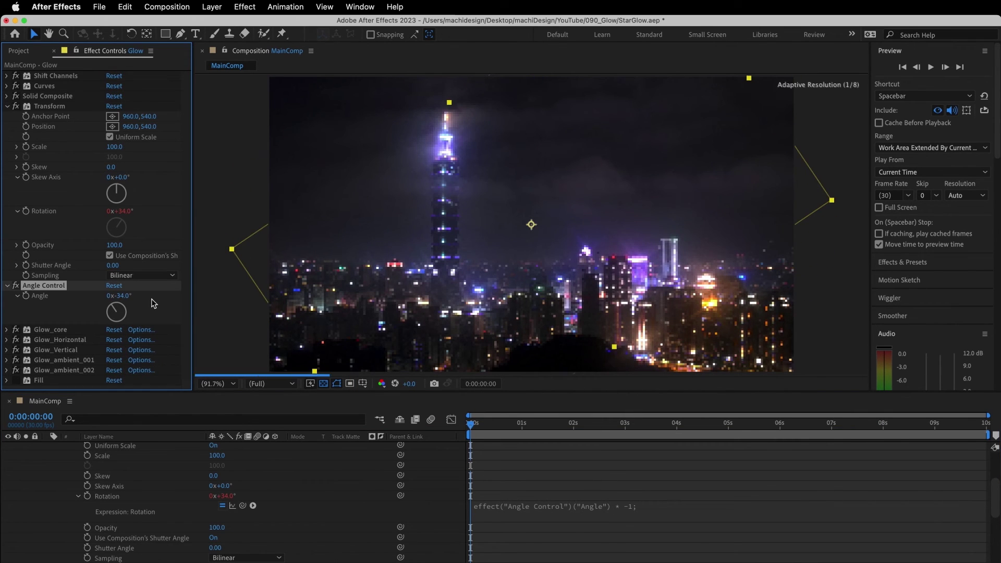
click(124, 297)
text(30)
key(Return)
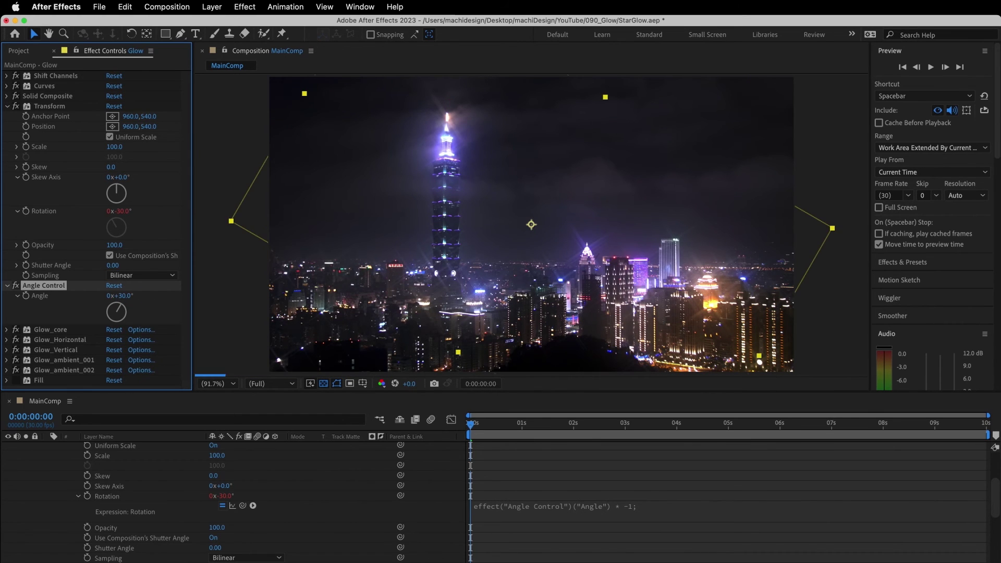
alt+click(27, 300)
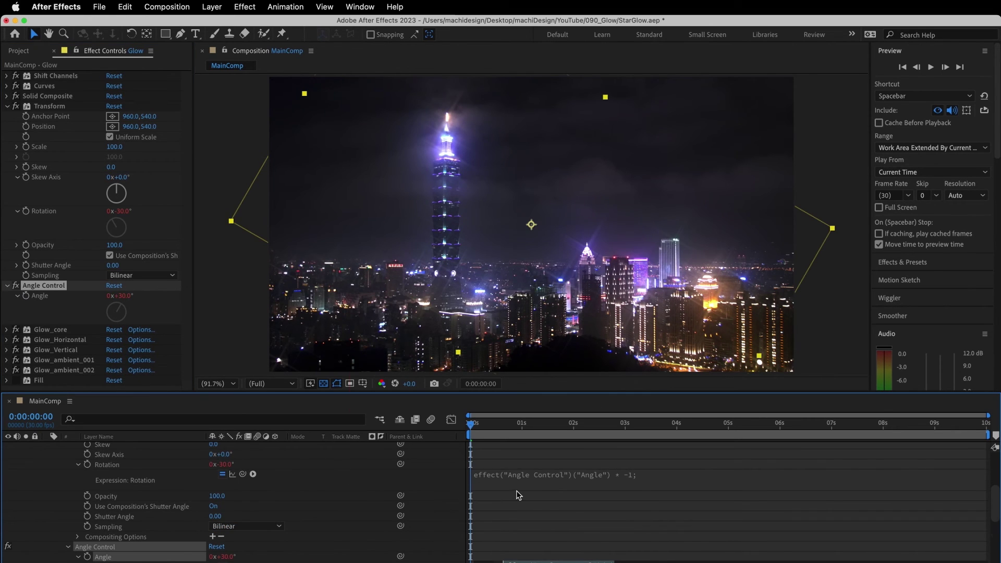
text(value )
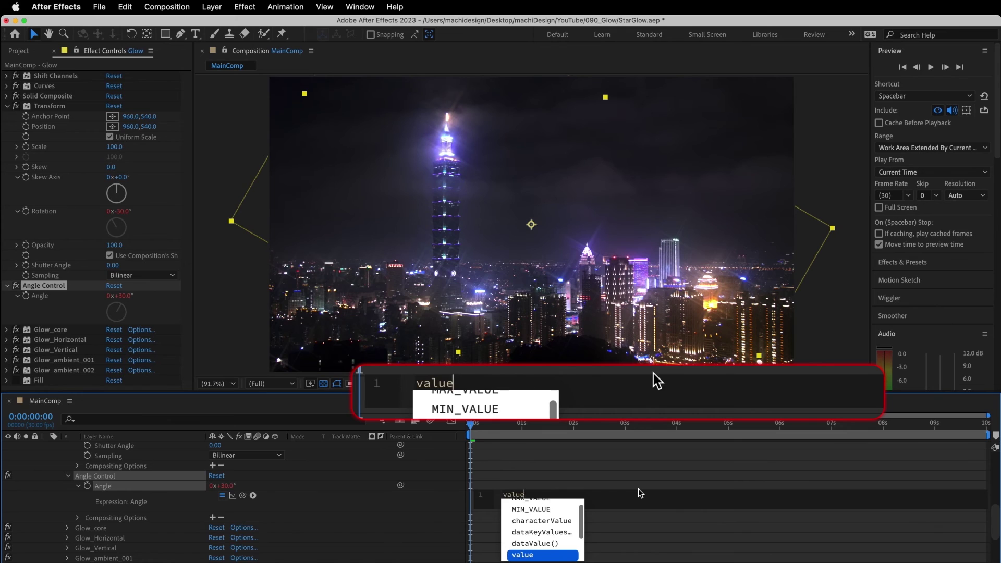
text(+ )
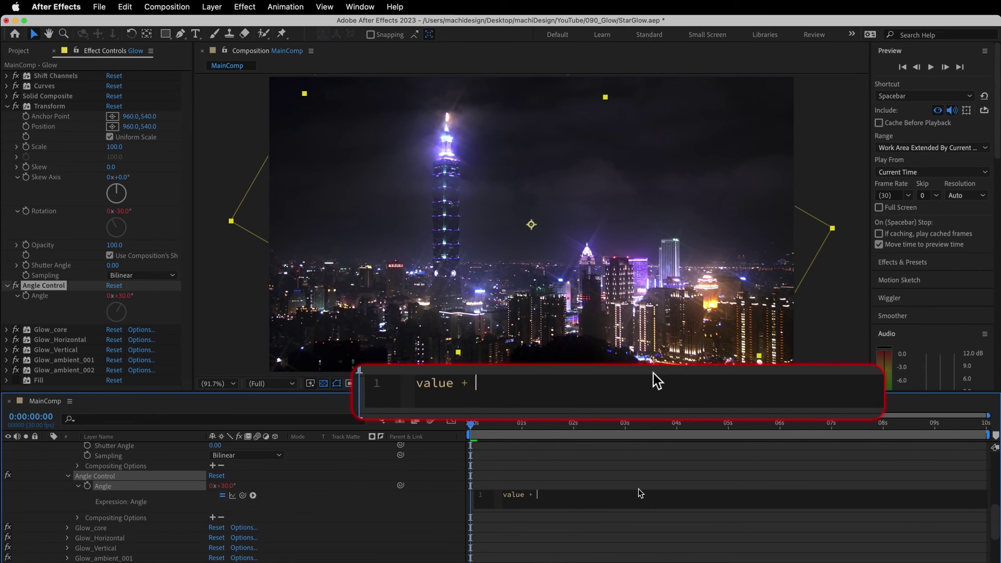
text(time)
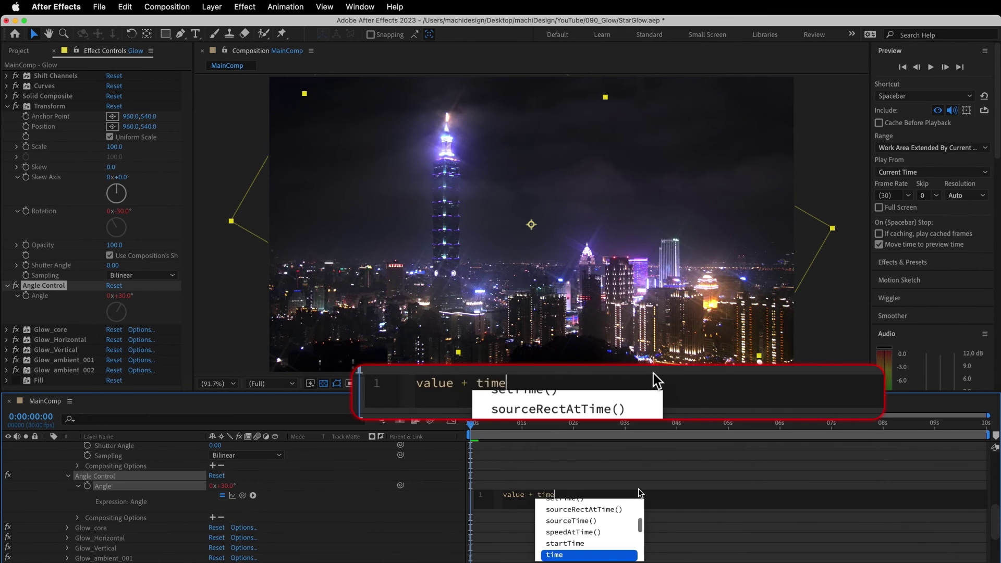
text( * )
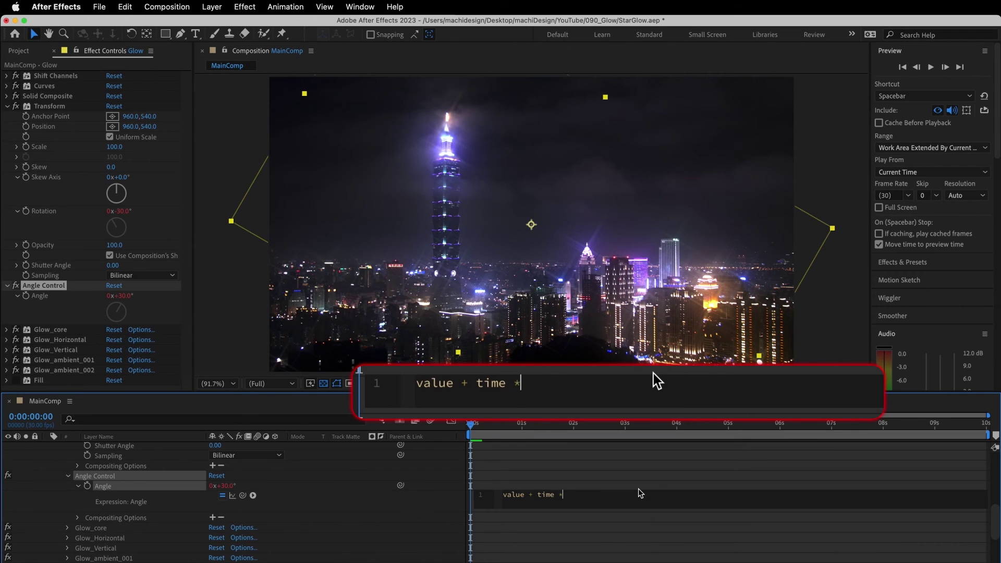
text(1;)
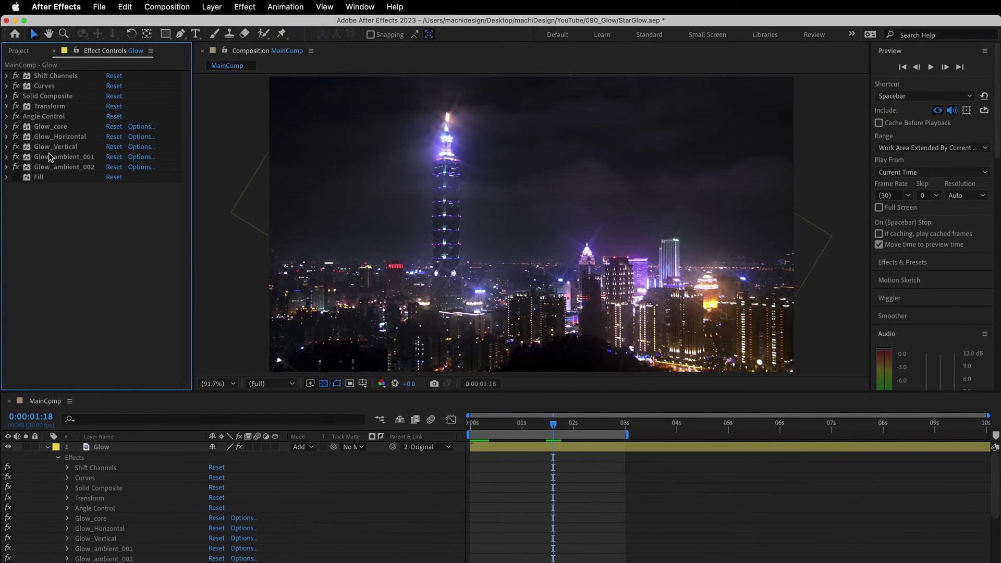
Step: Give Glow Intensity of both Glow_Horizontal and Glow_Vertical the expression wiggle(2,0.1)
click(66, 138)
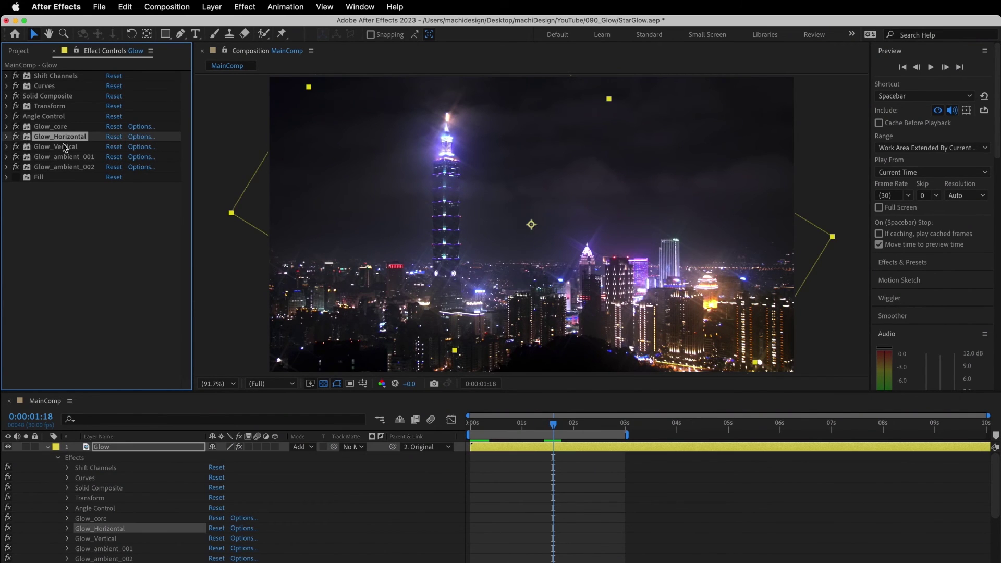
shift+click(65, 147)
click(8, 147)
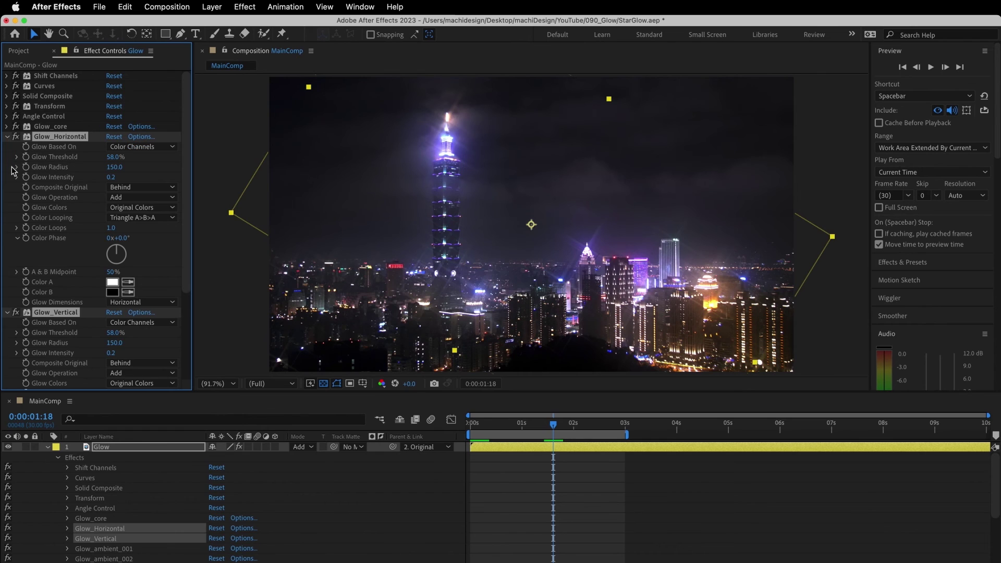
alt+click(26, 177)
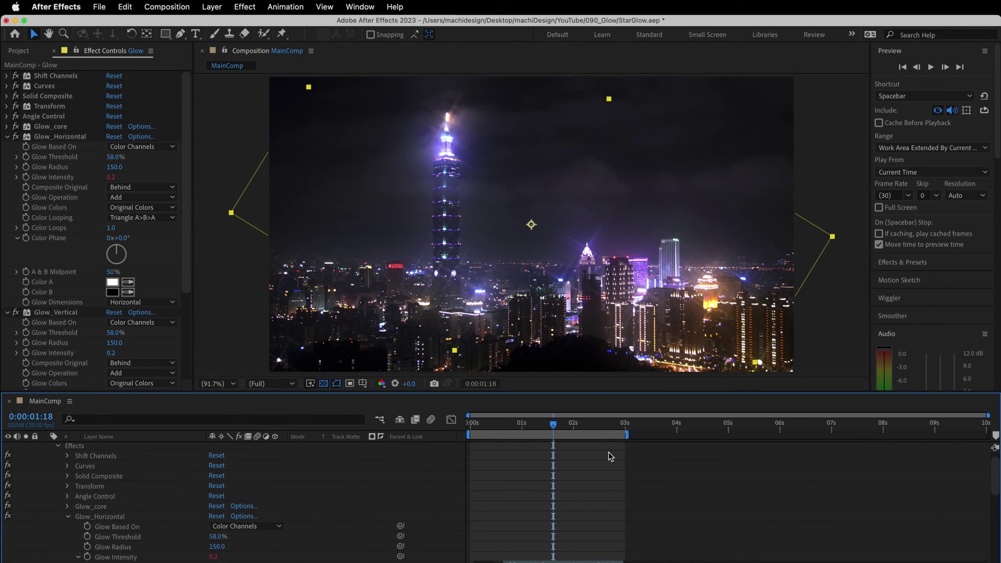
scroll(609, 452, down, 3)
text(wiggle)
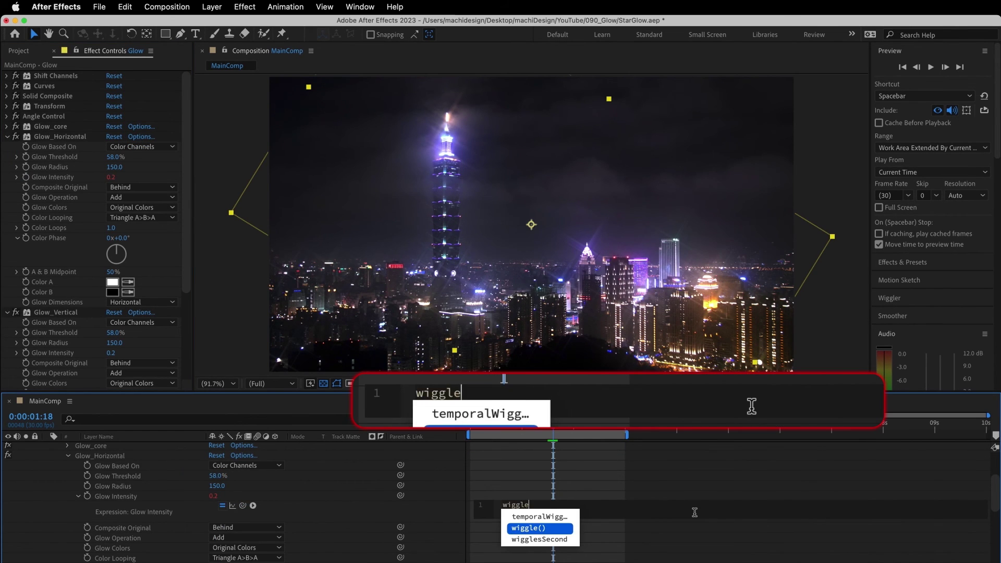
text((2,0.1);)
click(608, 494)
alt+click(26, 273)
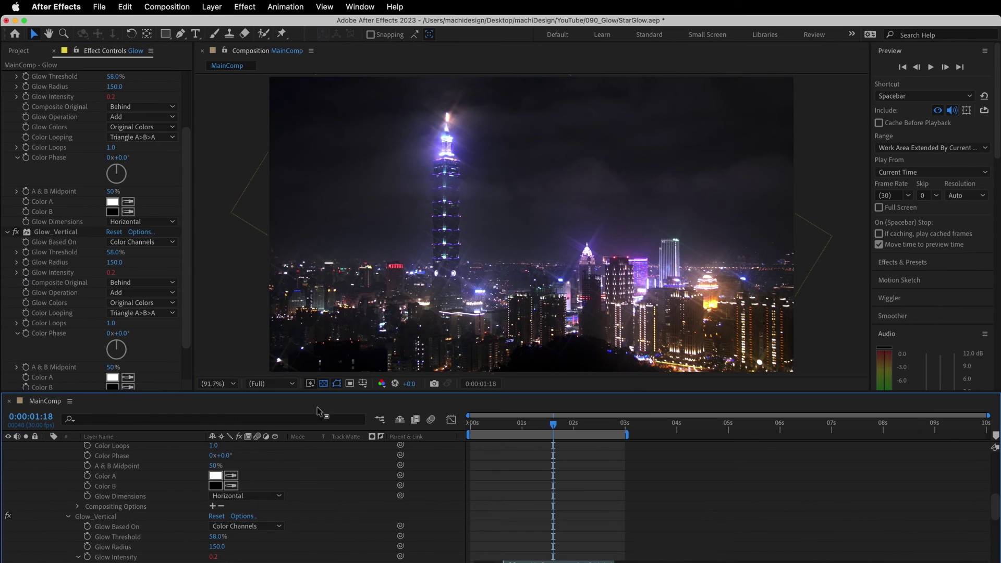
text(wiggle(2,0.1);)
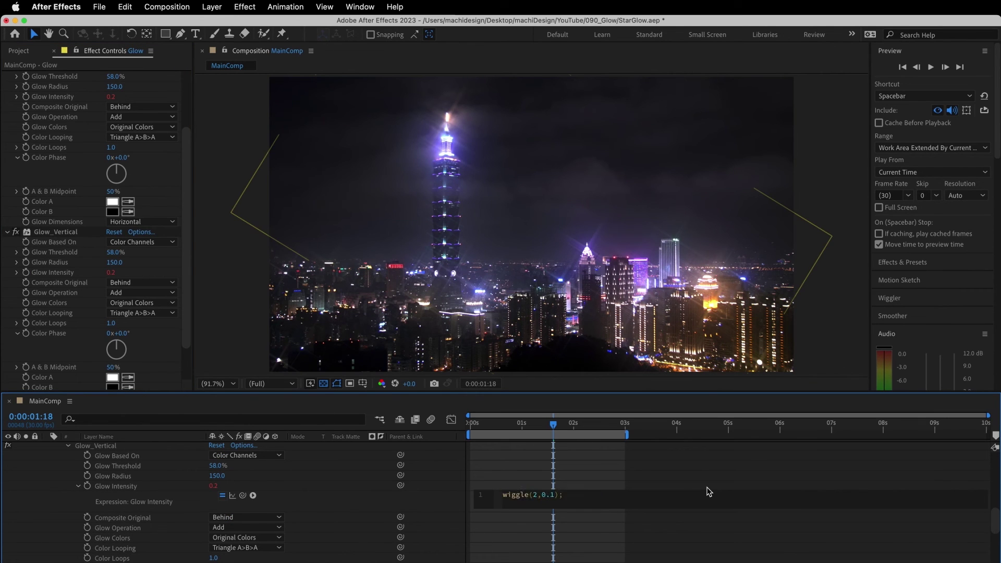
click(618, 474)
Step: Give Glow Radius of both glow effects wiggle(5,50) and preview the flicker
scroll(94, 209, up, 3)
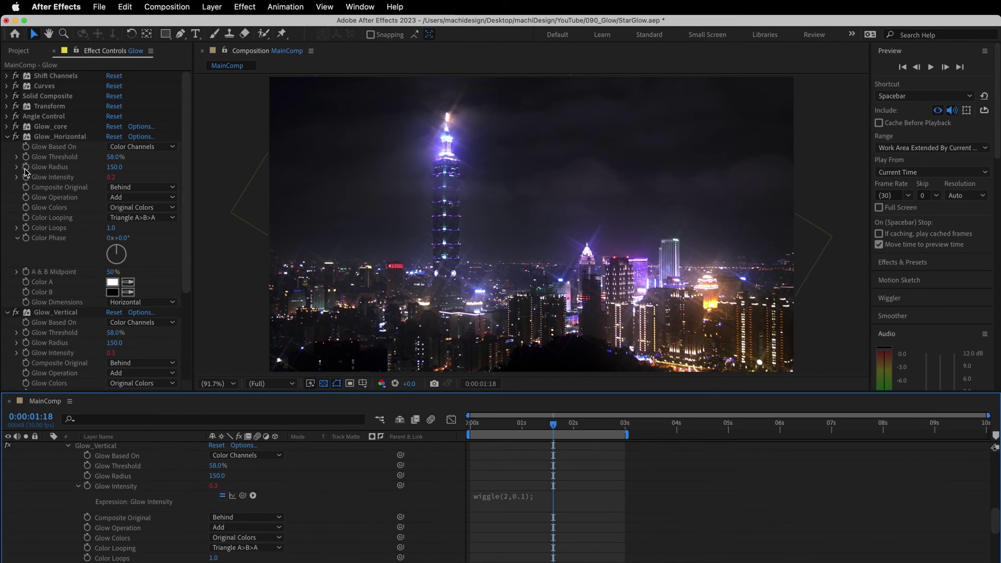
alt+click(27, 166)
text(wiggle)
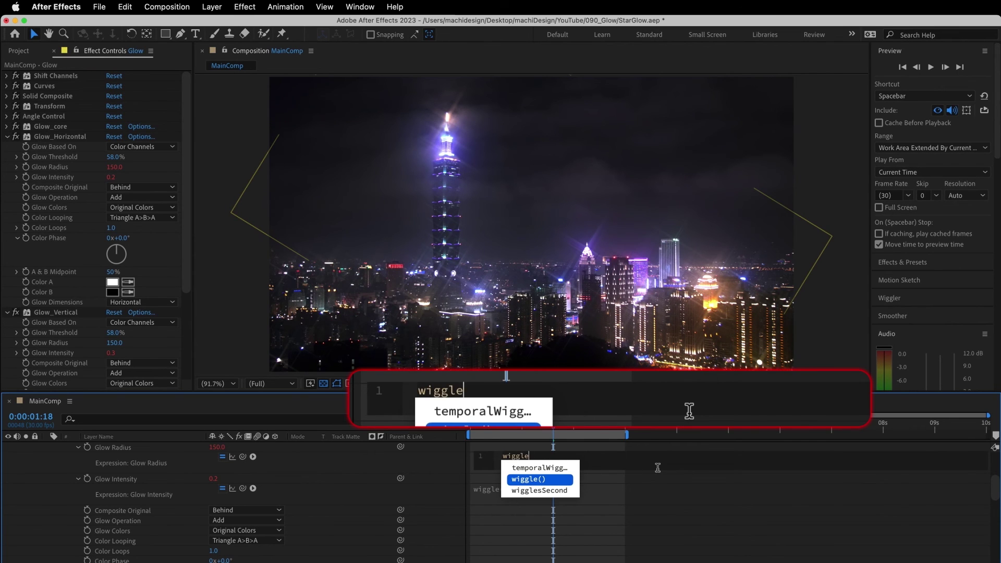
key(Return)
text(5,50);)
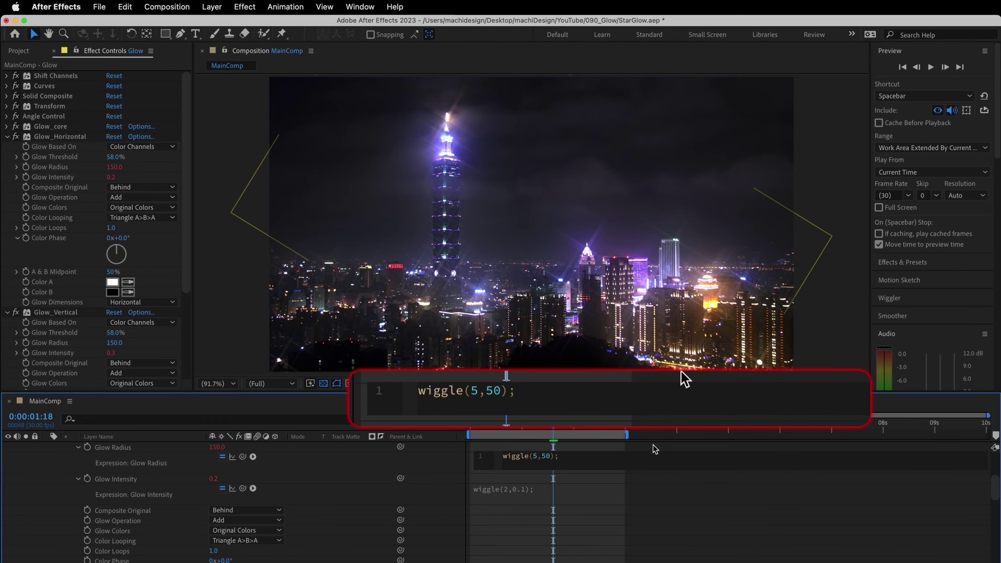
key(KP_Enter)
scroll(29, 295, down, 2)
alt+click(27, 291)
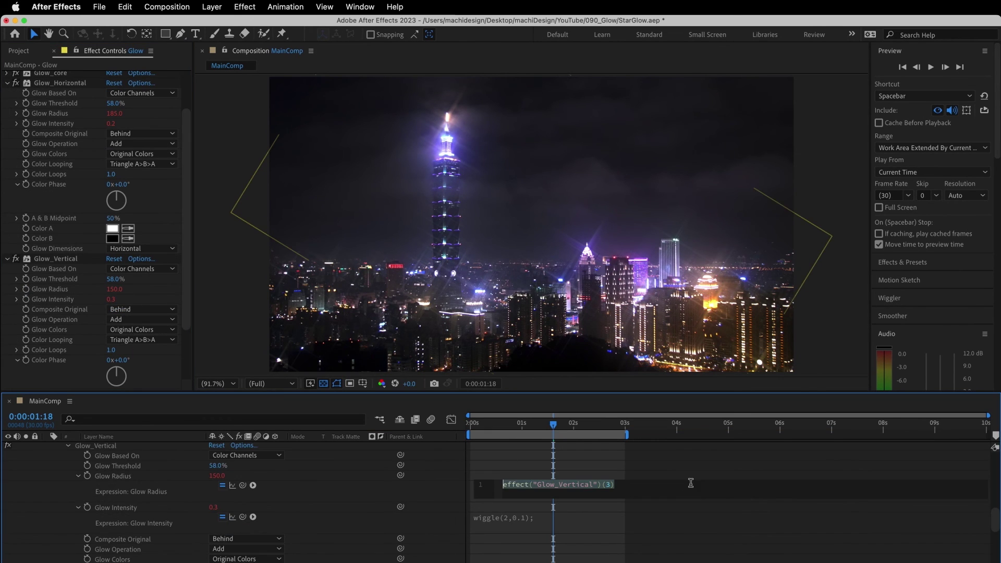
text(wiggle(5,50);)
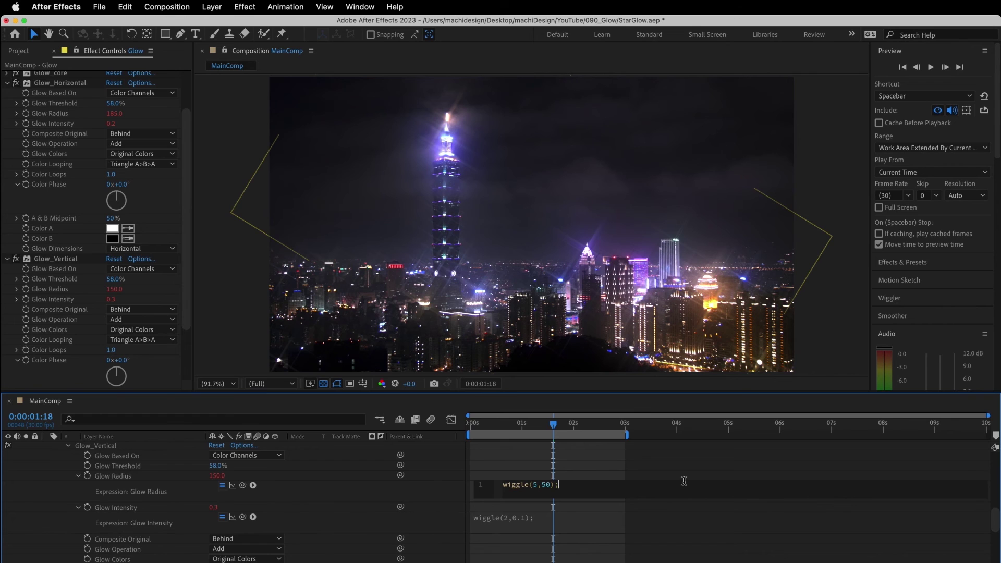
click(599, 464)
key(space)
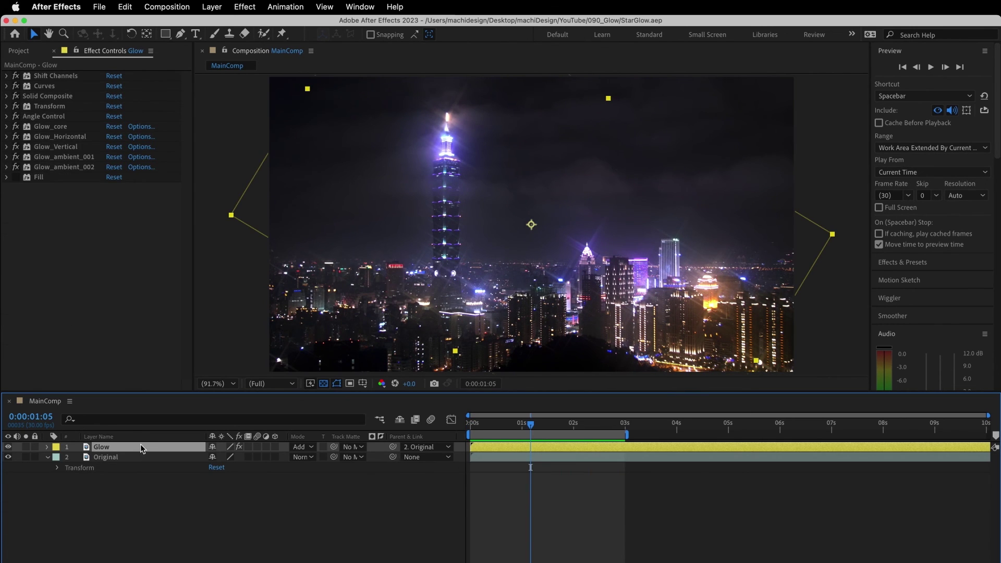
Step: Add Hue/Saturation with Master Saturation -30 to the Glow layer, then duplicate the layer
click(246, 7)
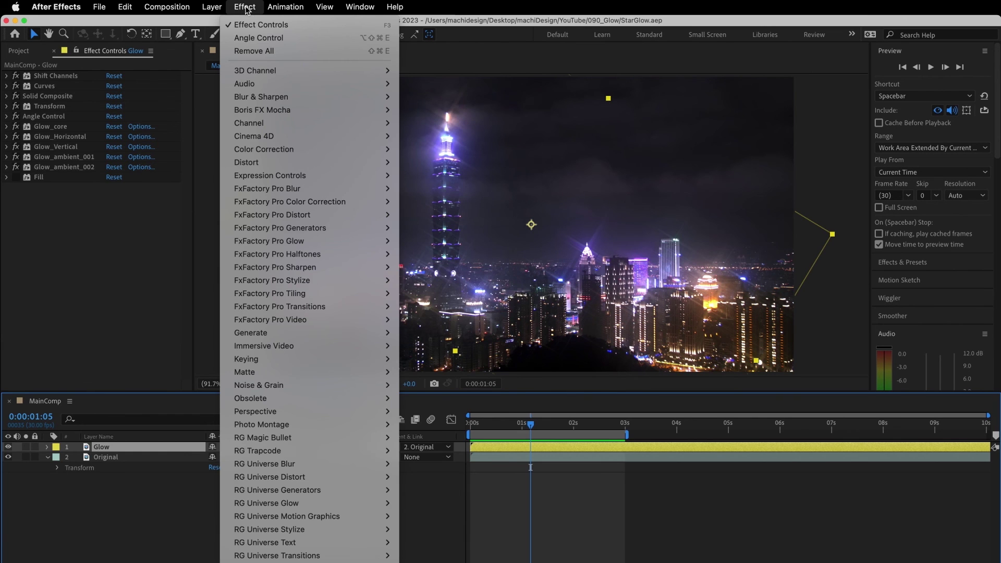
mouse_move(319, 150)
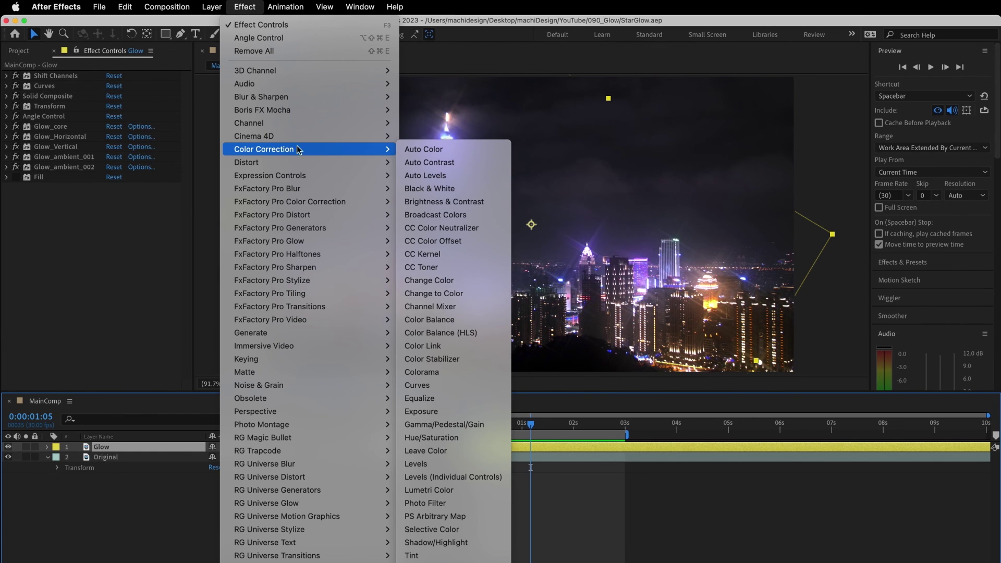
click(486, 441)
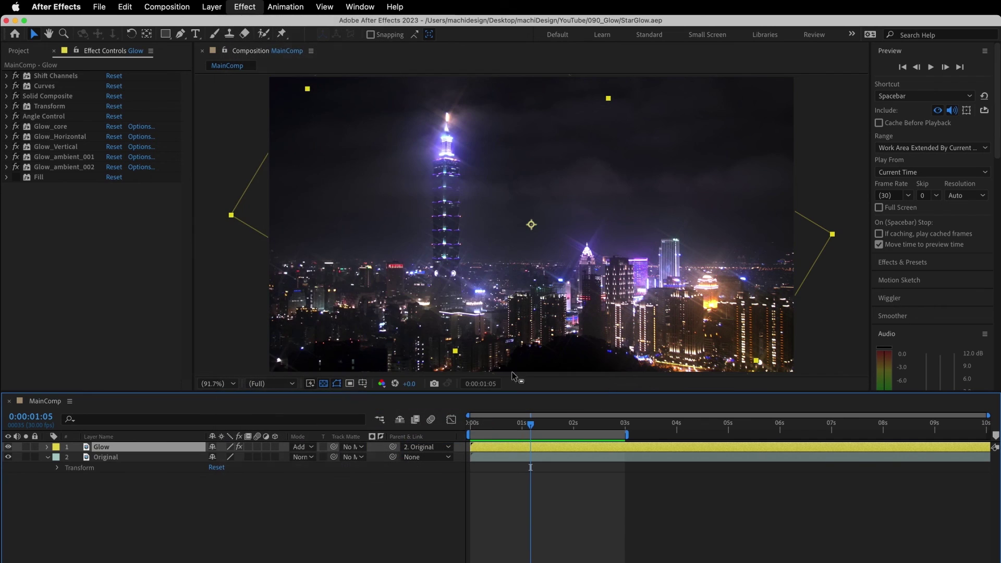
mouse_move(101, 296)
mouse_down()
mouse_move(73, 300)
mouse_move(84, 299)
mouse_up()
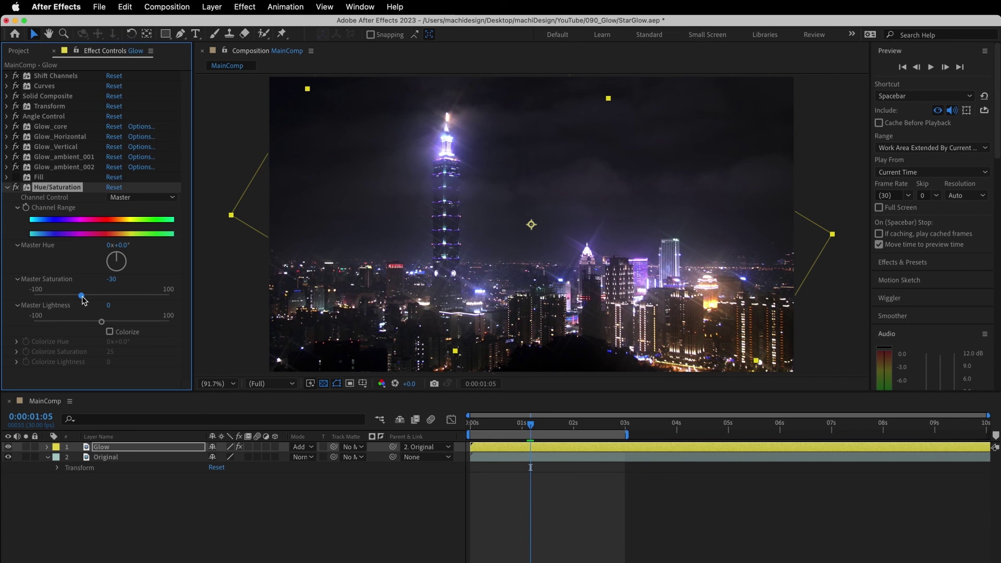
click(158, 448)
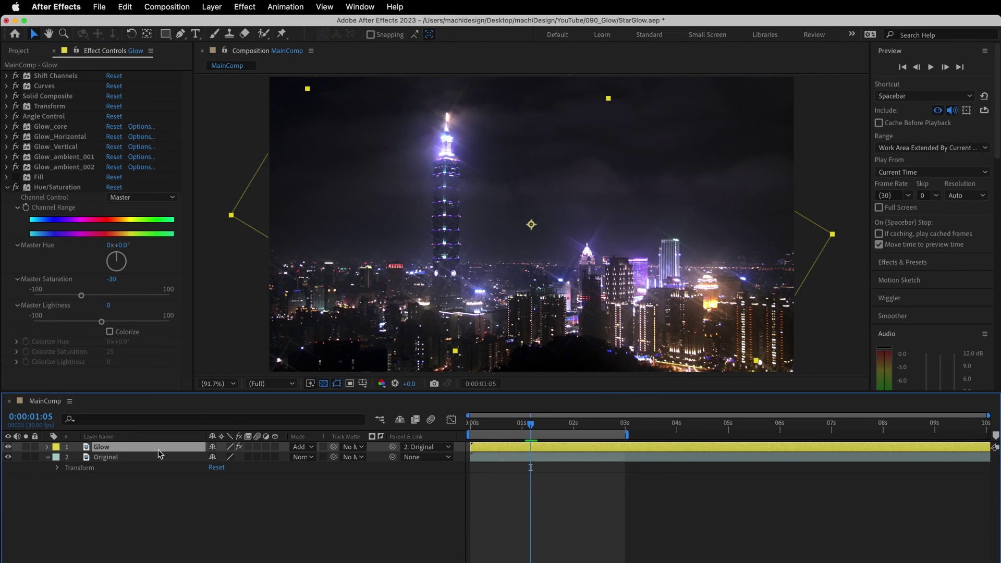
key(super+d)
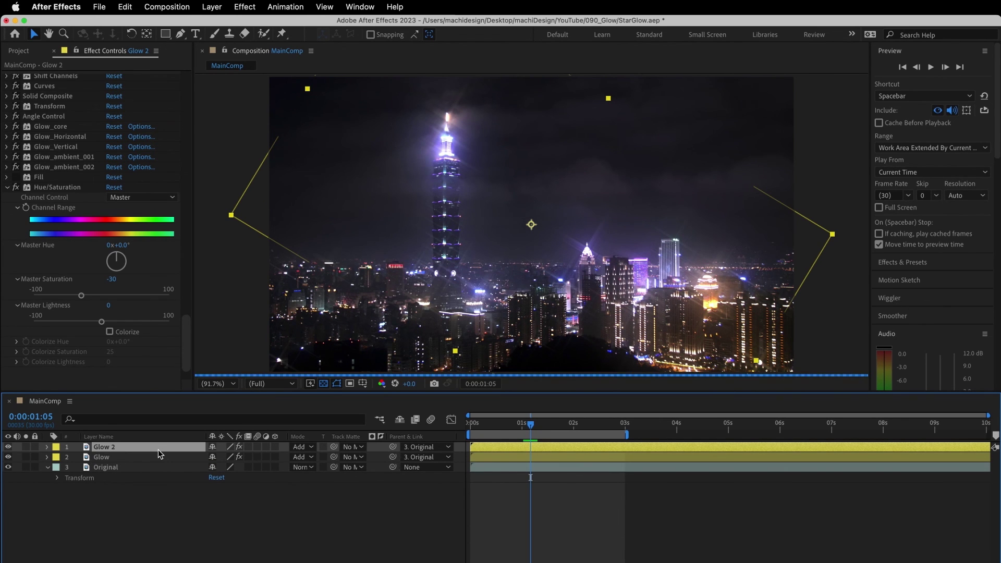
Step: Set the copy's Angle Control angle to 30 +45
click(150, 146)
click(135, 127)
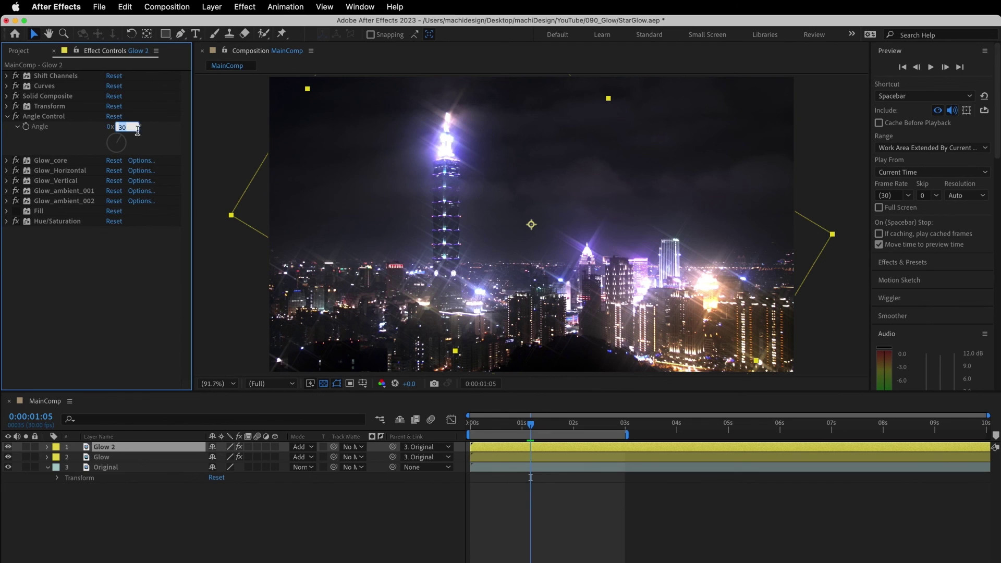
text(30)
text( +)
text(45)
key(Return)
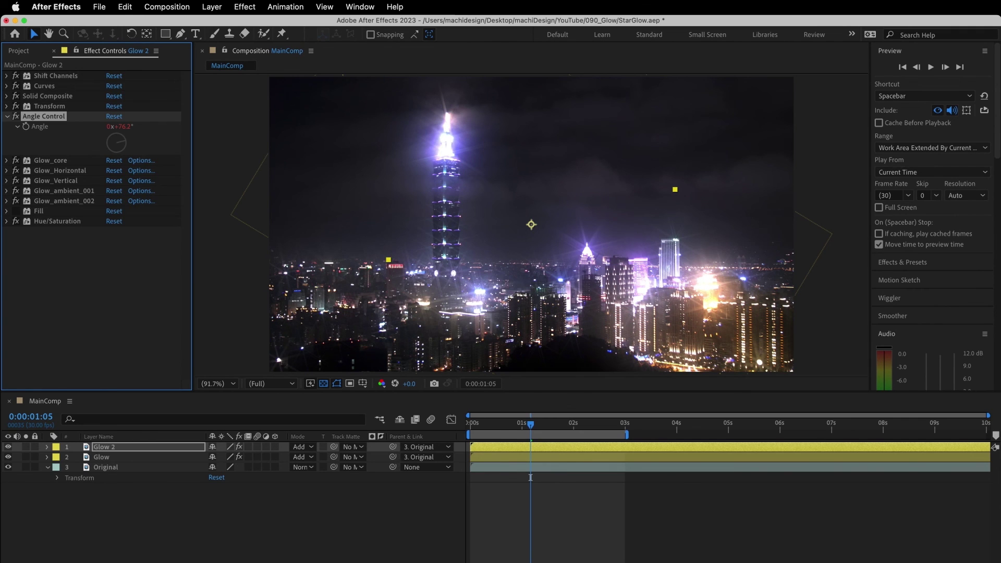
Step: Lower the opacity of both Glow and Glow 2 layers to 72%
super+click(120, 457)
key(super+t)
key(t)
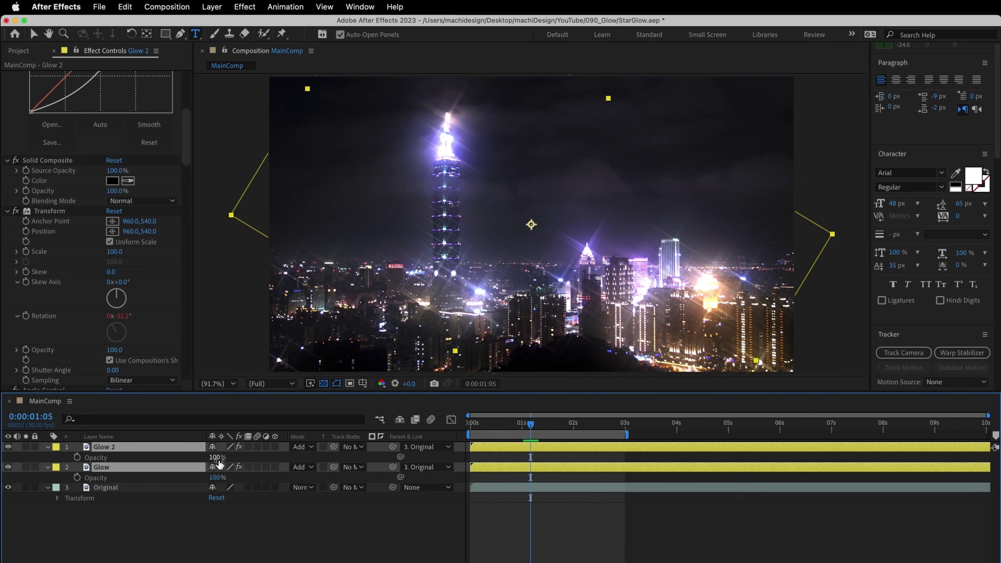
drag(218, 458, 206, 461)
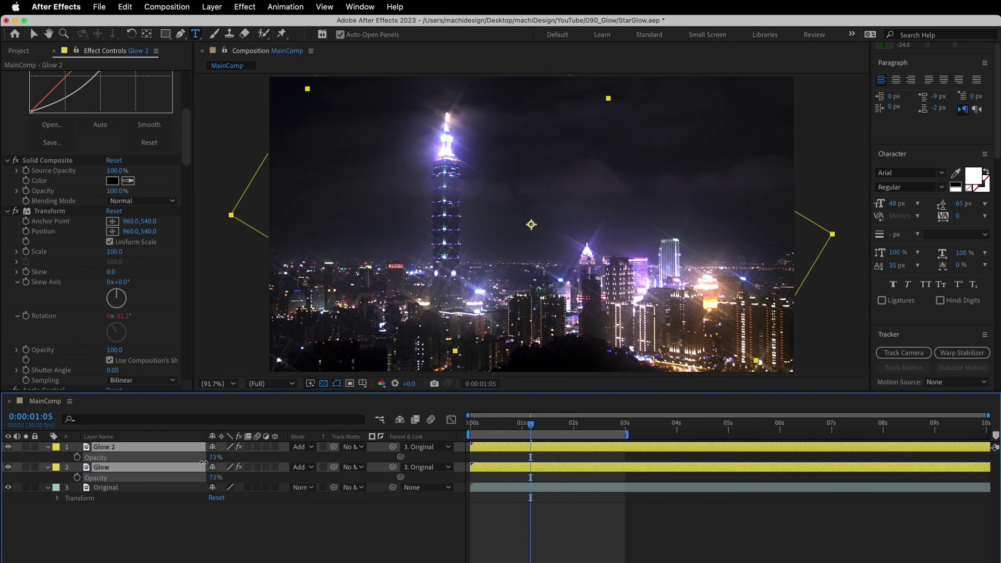
drag(205, 462, 200, 461)
click(555, 522)
key(Home)
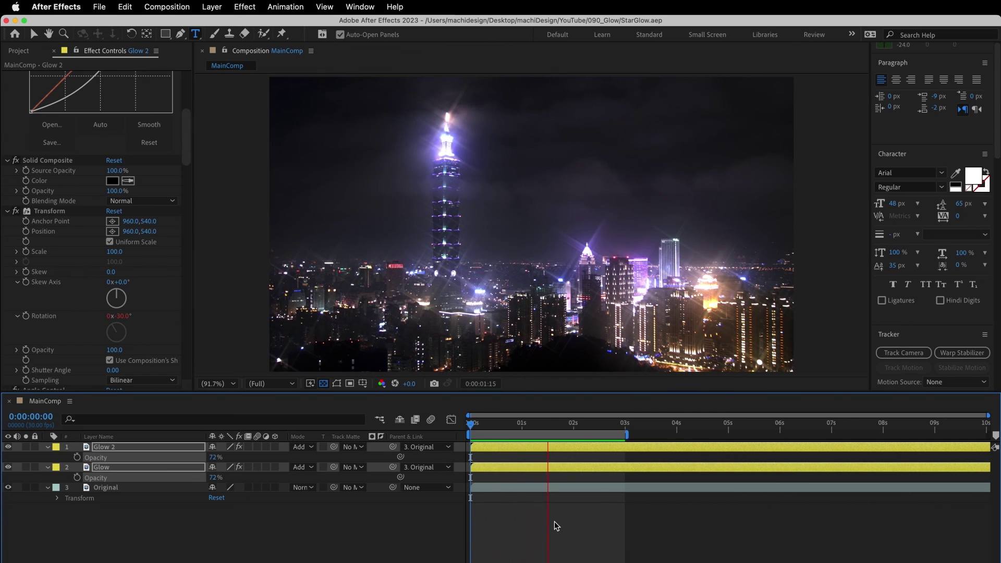